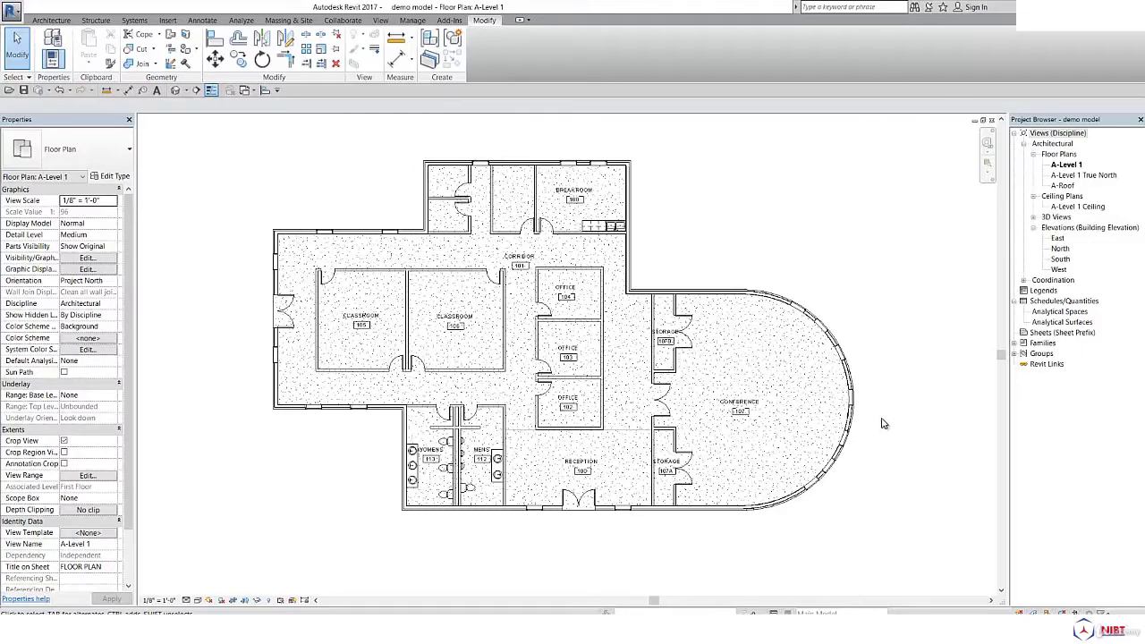
Inspect Office 104, then Classroom 106 and its tag, and clear the selection.
scroll(744, 261, "up", 2)
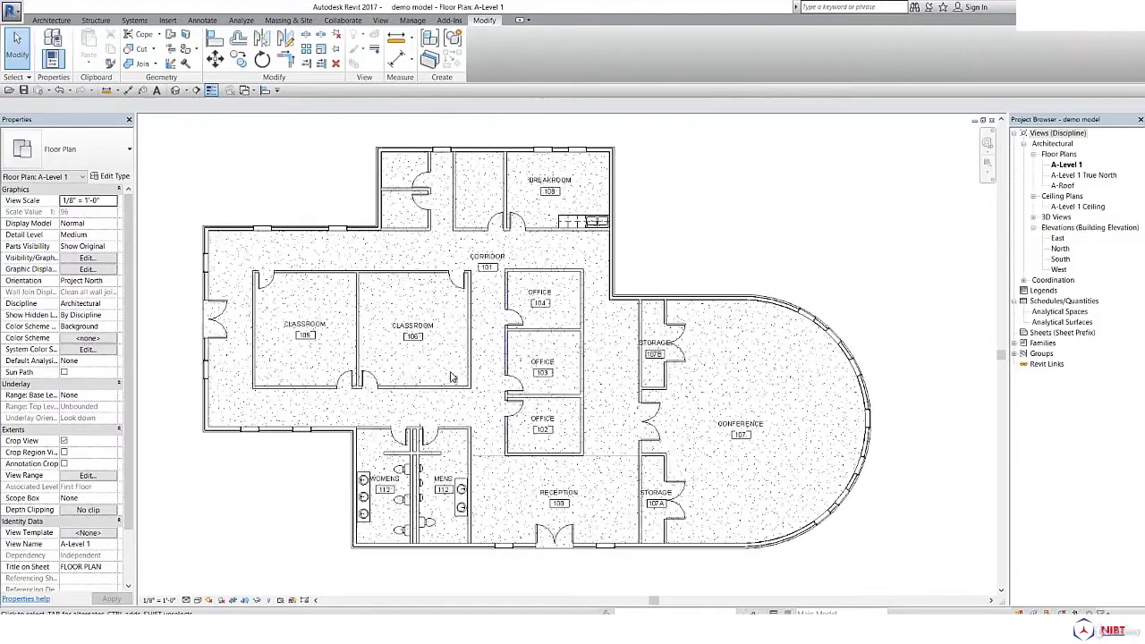
scroll(661, 423, "up", 3)
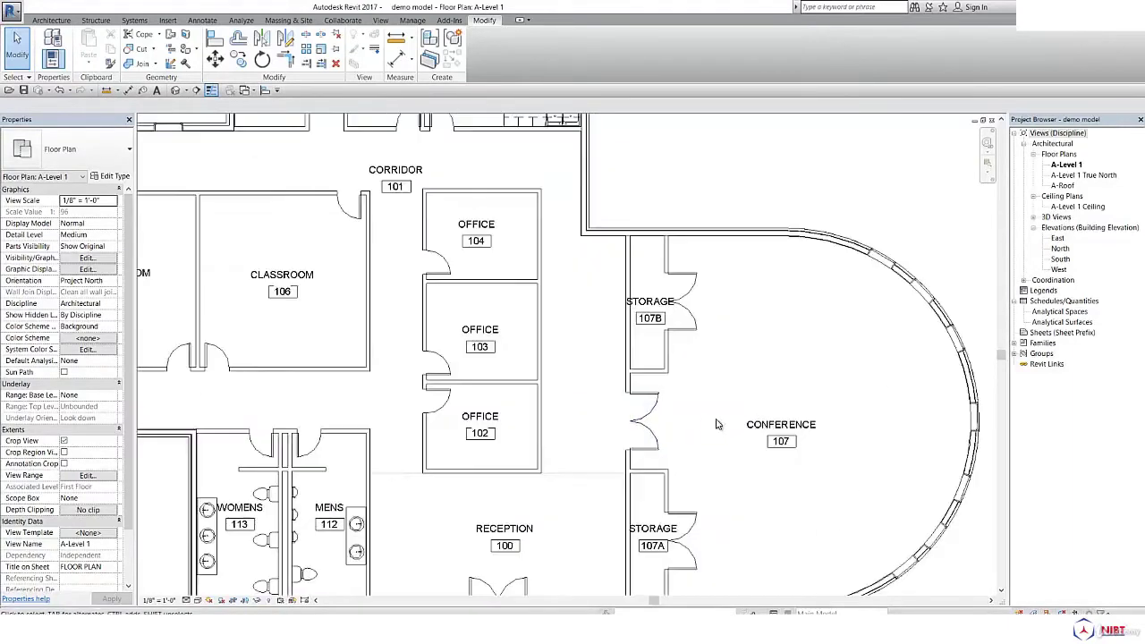
scroll(733, 357, "down", 3)
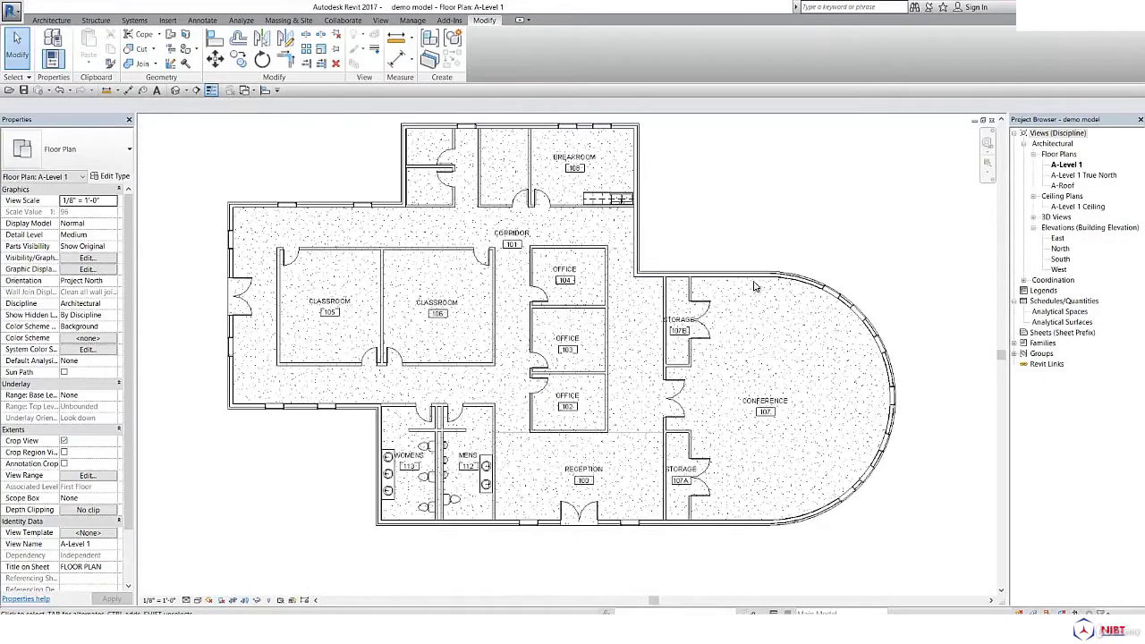
scroll(685, 299, "up", 2)
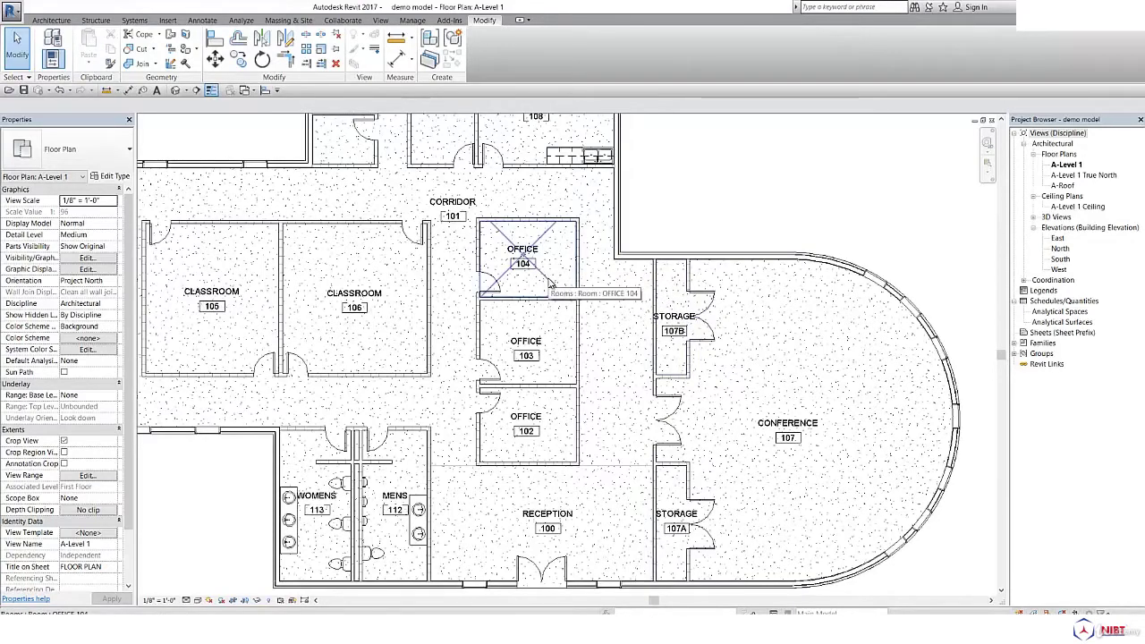
left_click(550, 284)
scroll(550, 284, "up", 2)
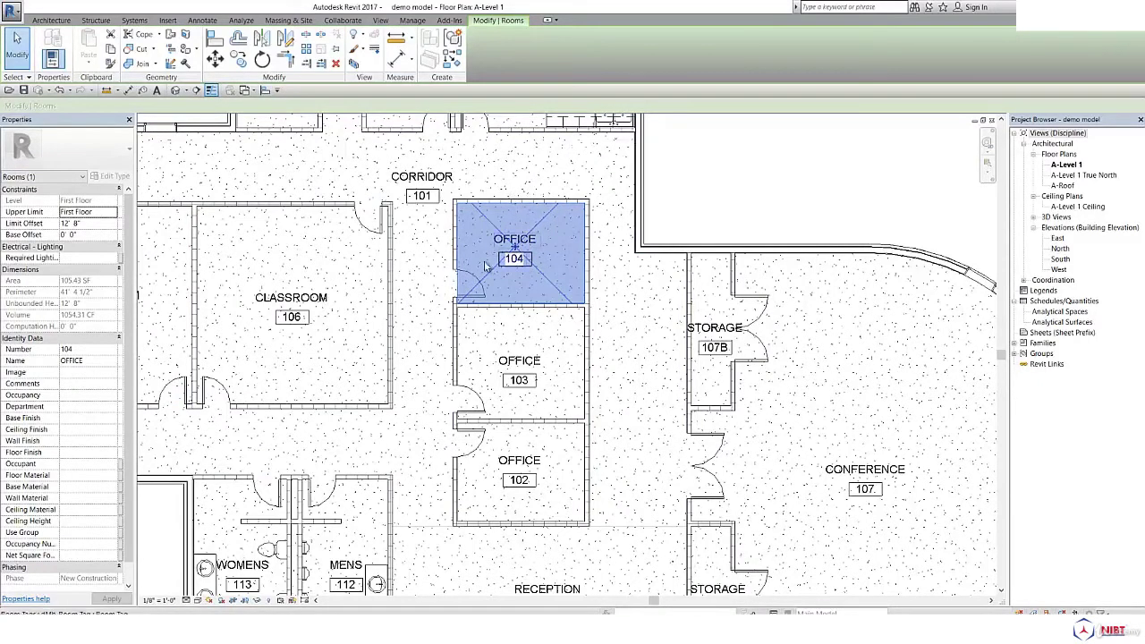
scroll(304, 304, "down", 1)
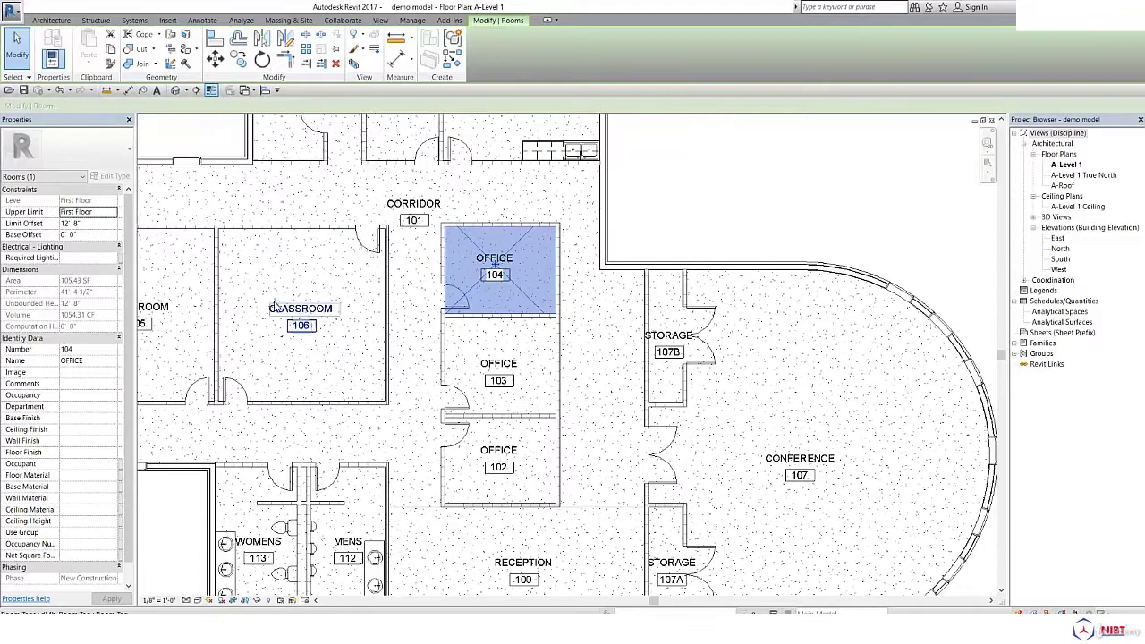
left_click(336, 356)
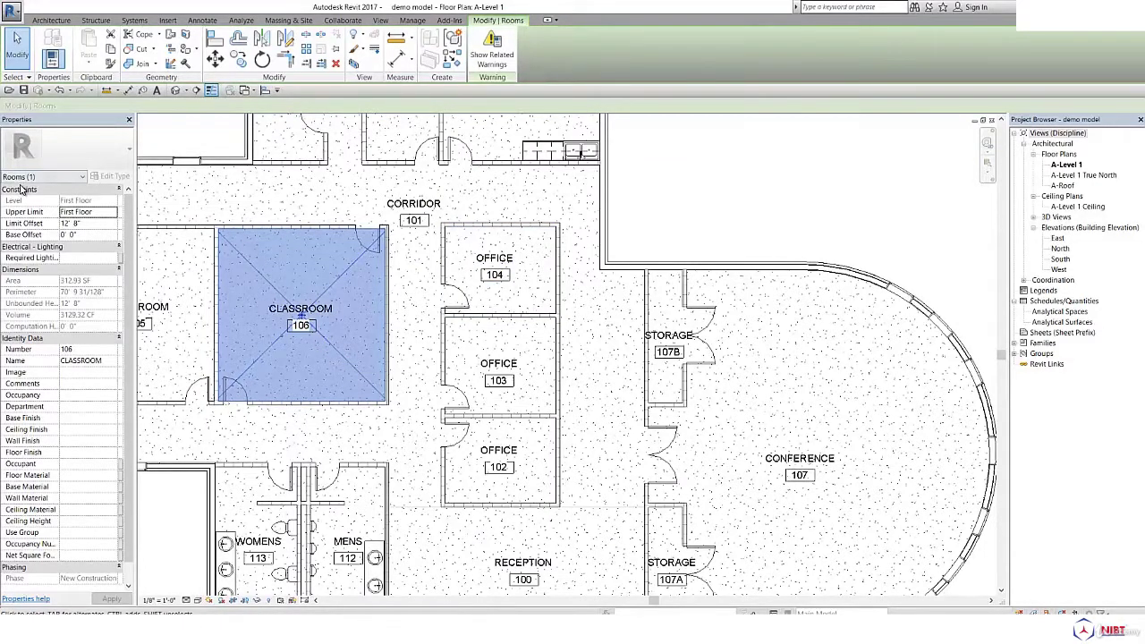
left_click(304, 327)
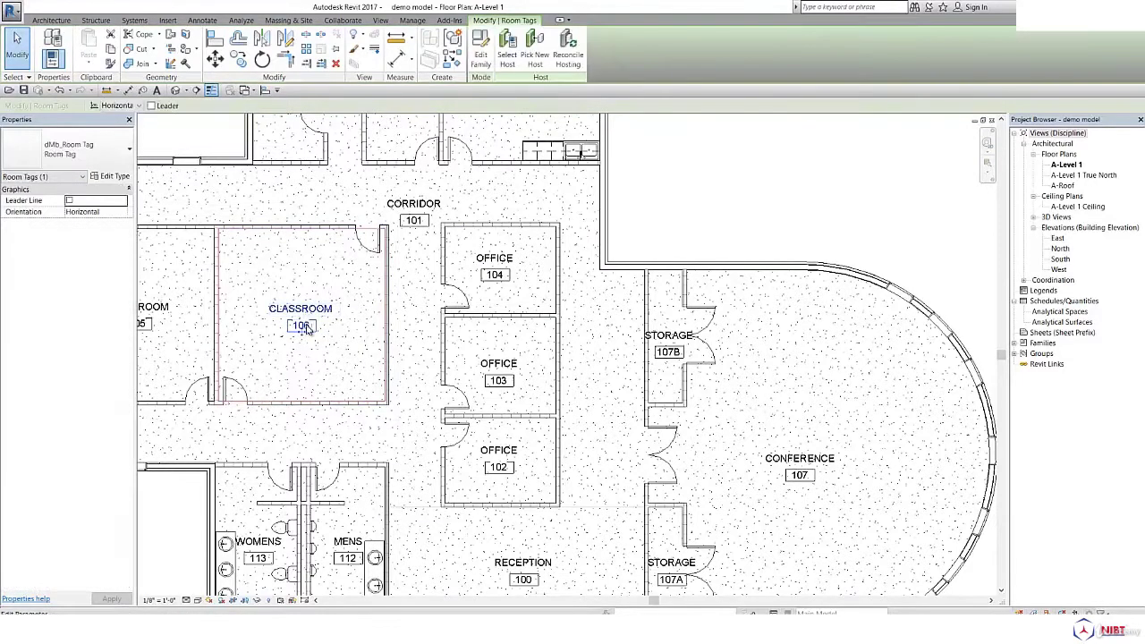
key("Escape")
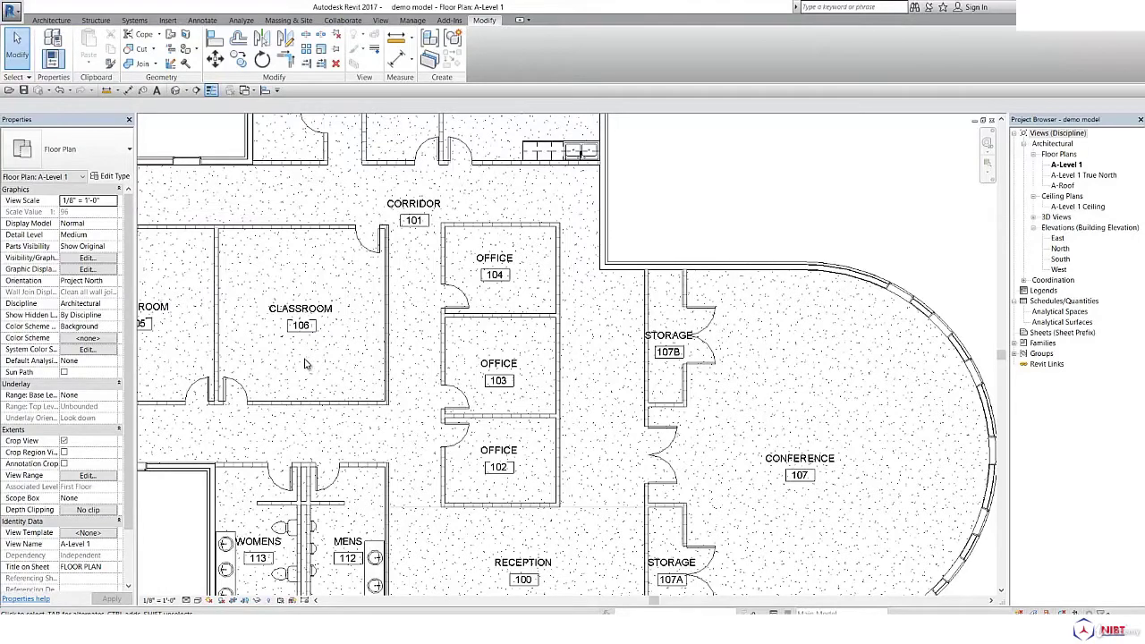
Zoom toward the breakroom and bring up the Architecture building tools.
scroll(311, 361, "down", 5)
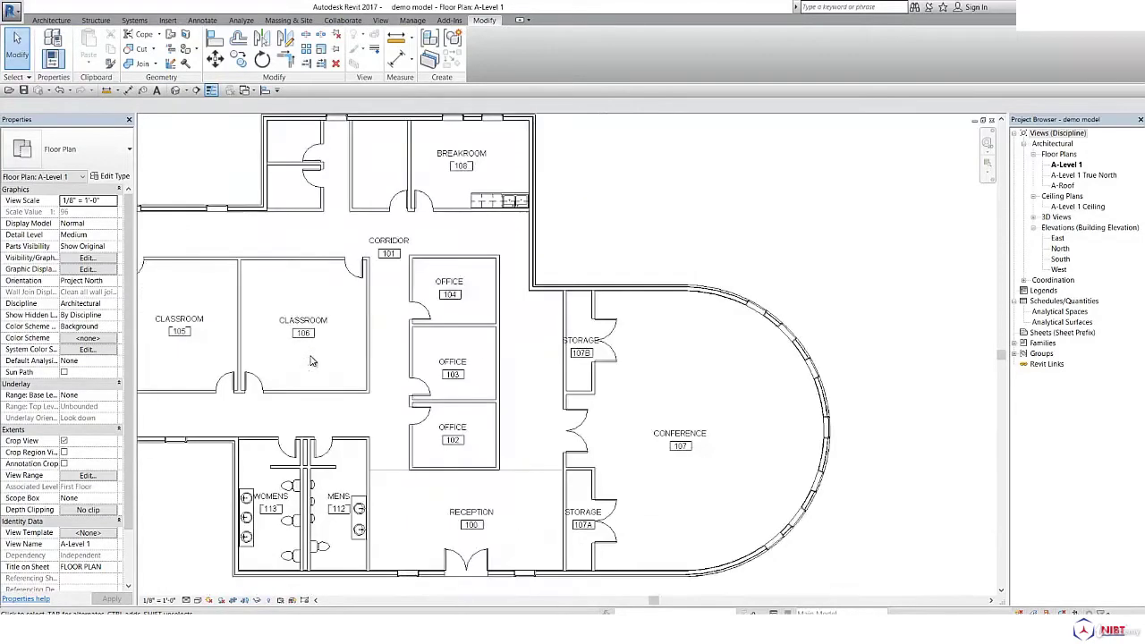
scroll(287, 204, "up", 4)
scroll(287, 204, "up", 2)
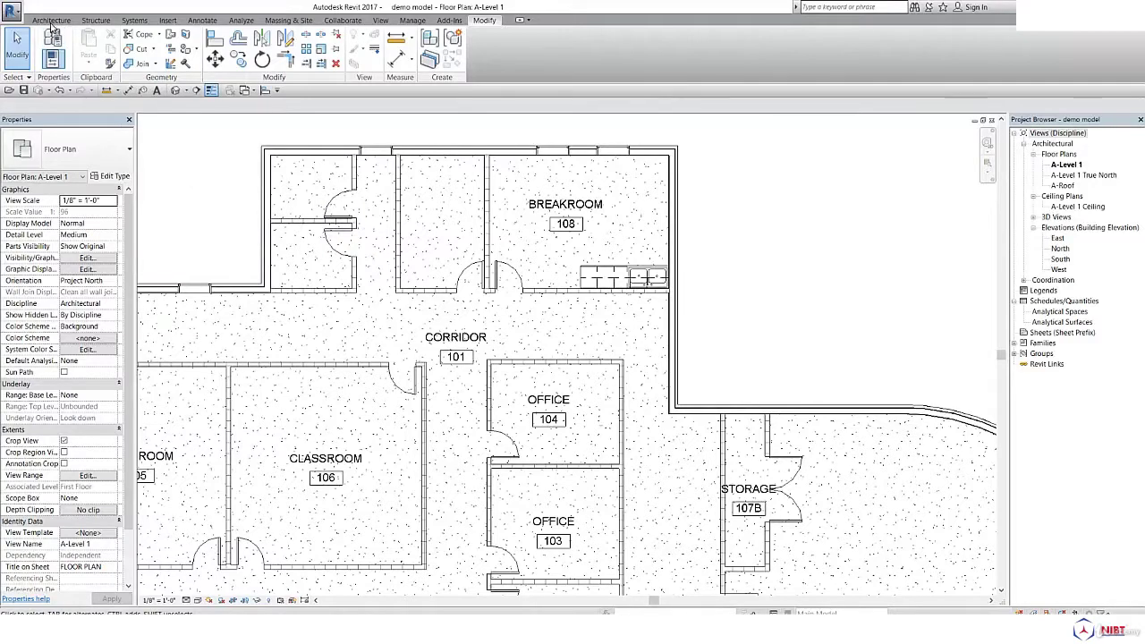
left_click(52, 21)
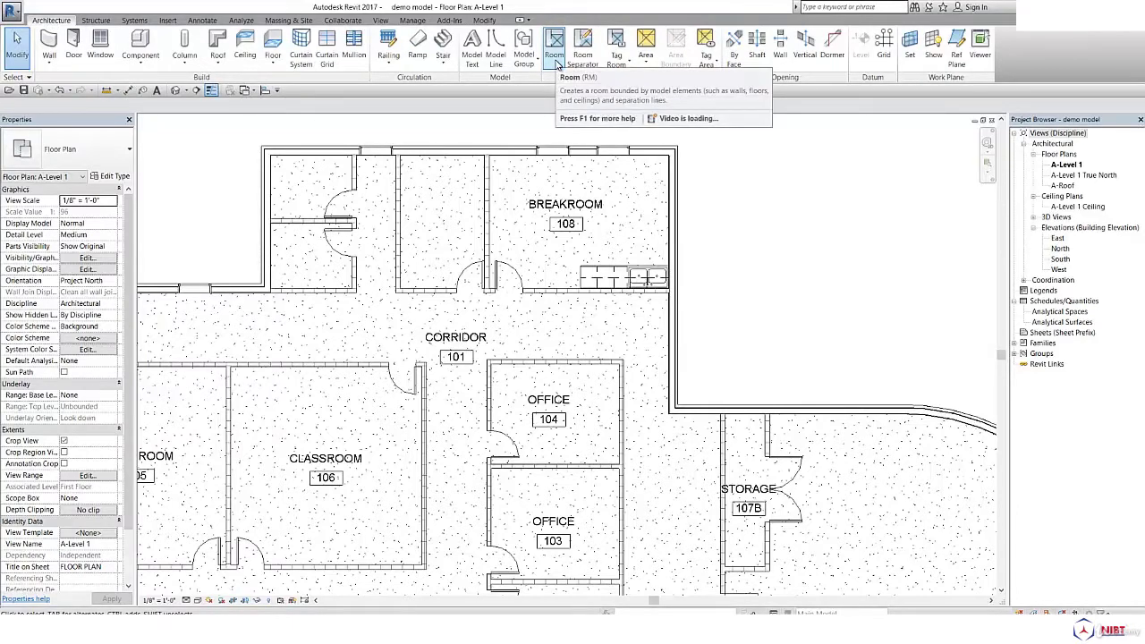
Start Room with Tag on Placement and frame the small unnamed spaces left of the breakroom.
left_click(556, 59)
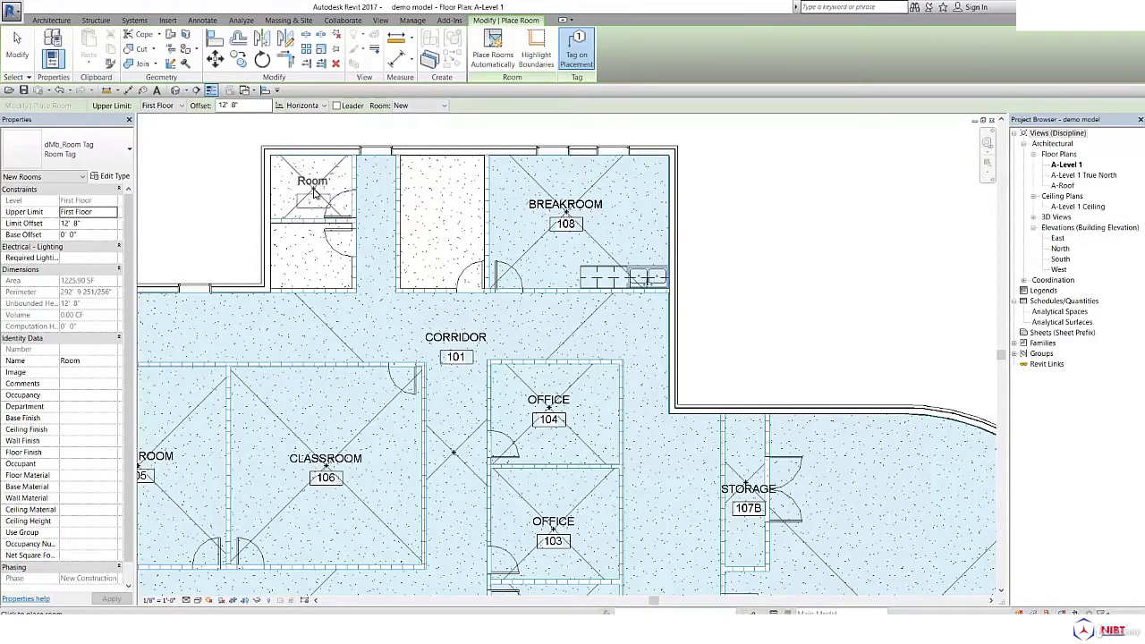
scroll(309, 197, "up", 2)
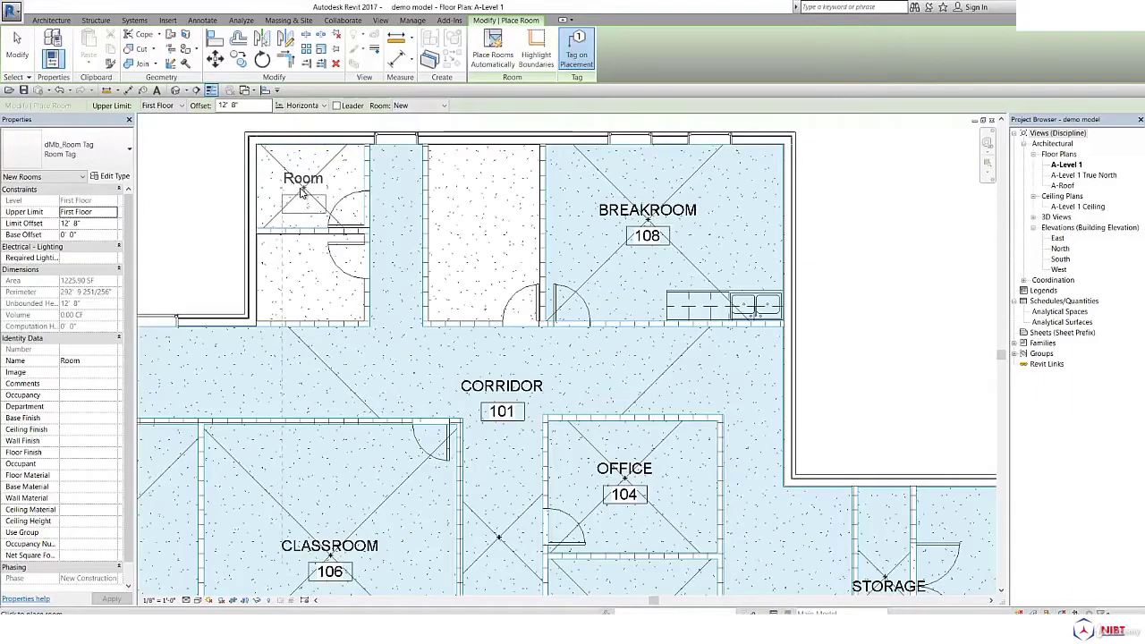
scroll(302, 192, "down", 2)
scroll(226, 197, "up", 2)
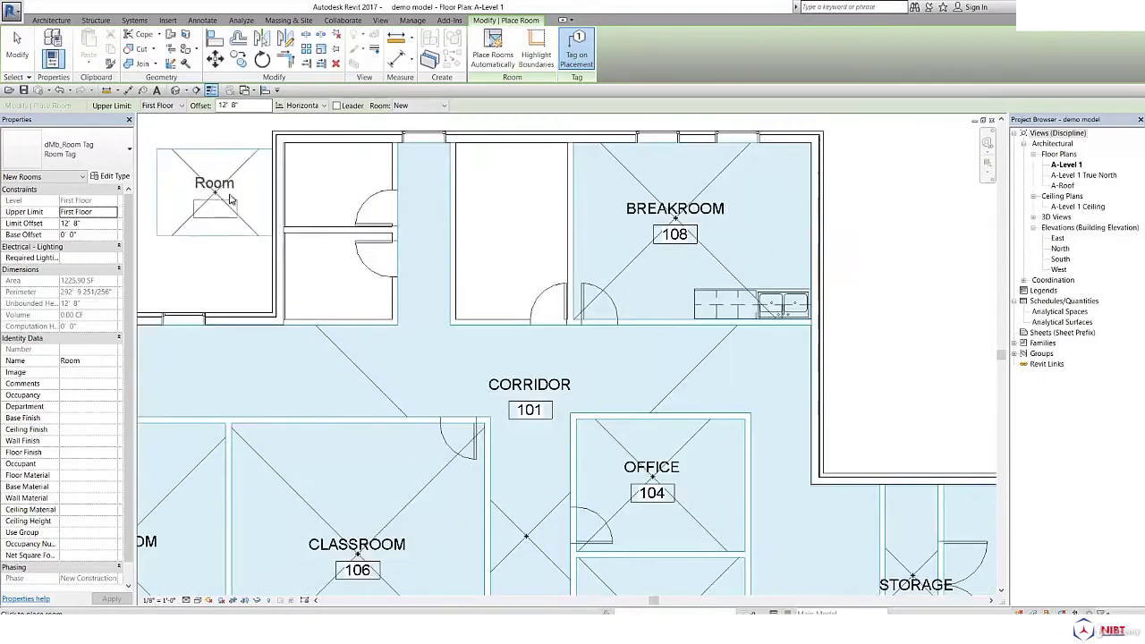
scroll(339, 197, "up", 1)
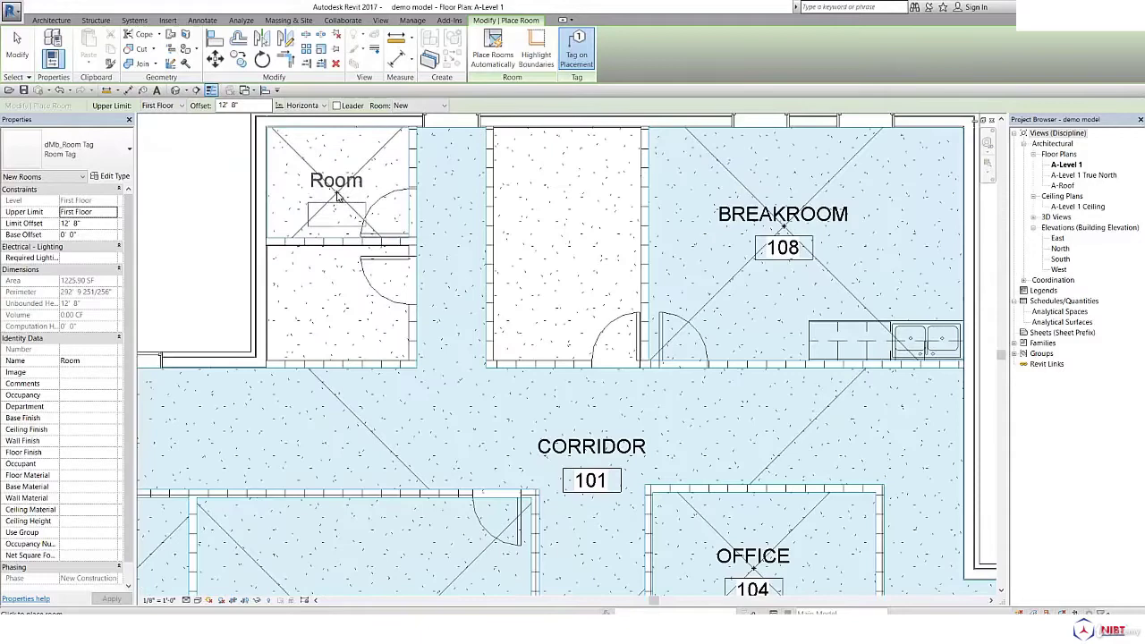
middle_click_drag(337, 195, 324, 270)
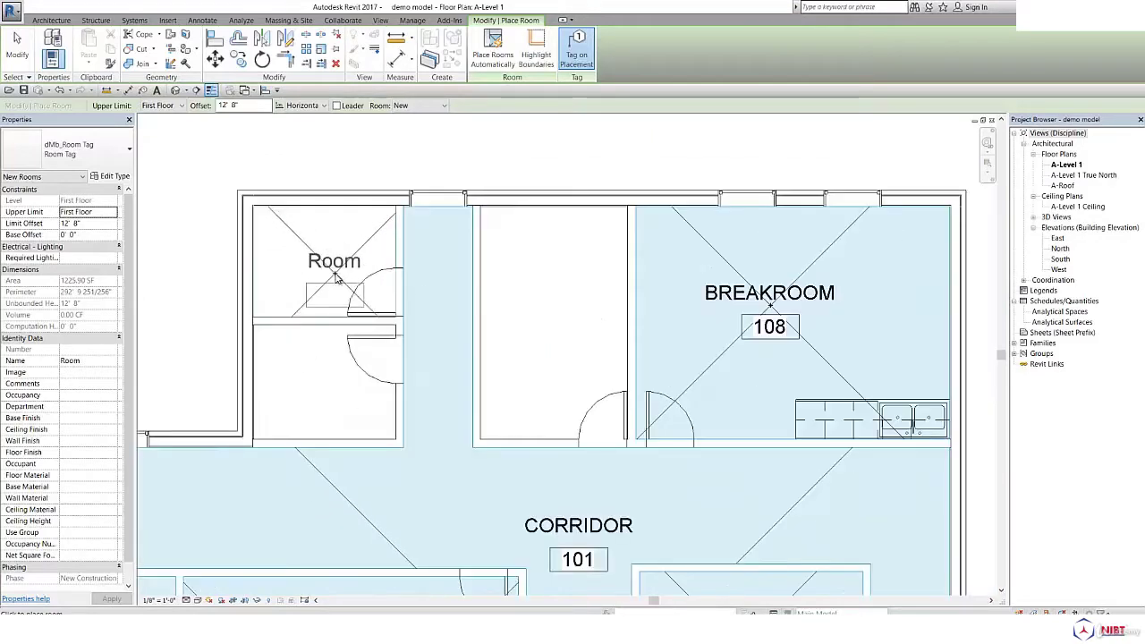
scroll(327, 372, "up", 2)
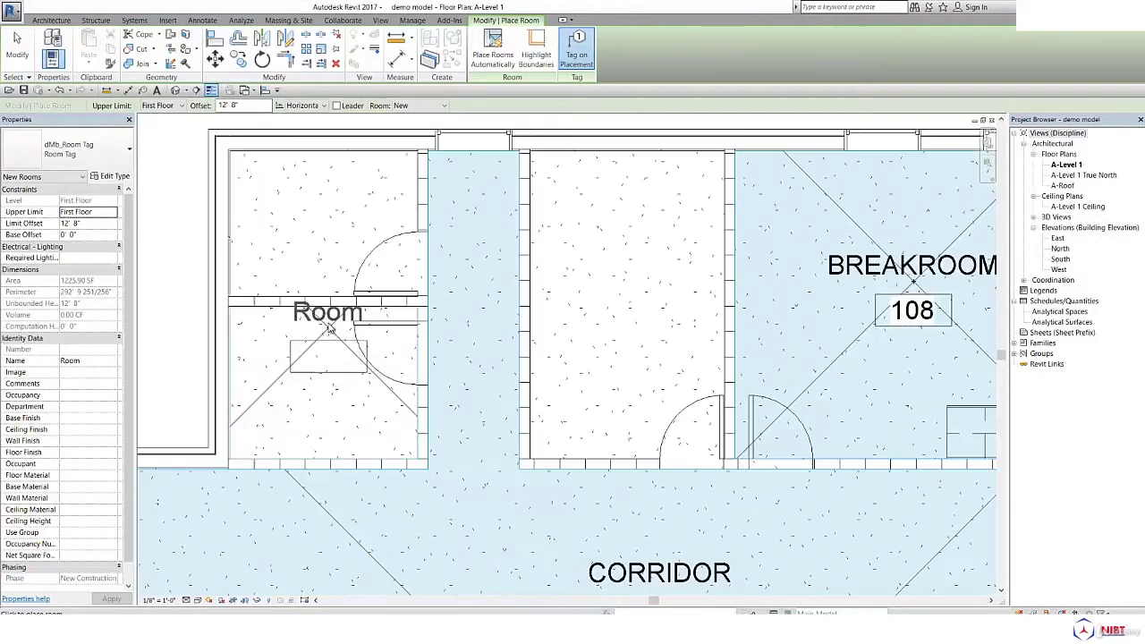
scroll(320, 371, "down", 1)
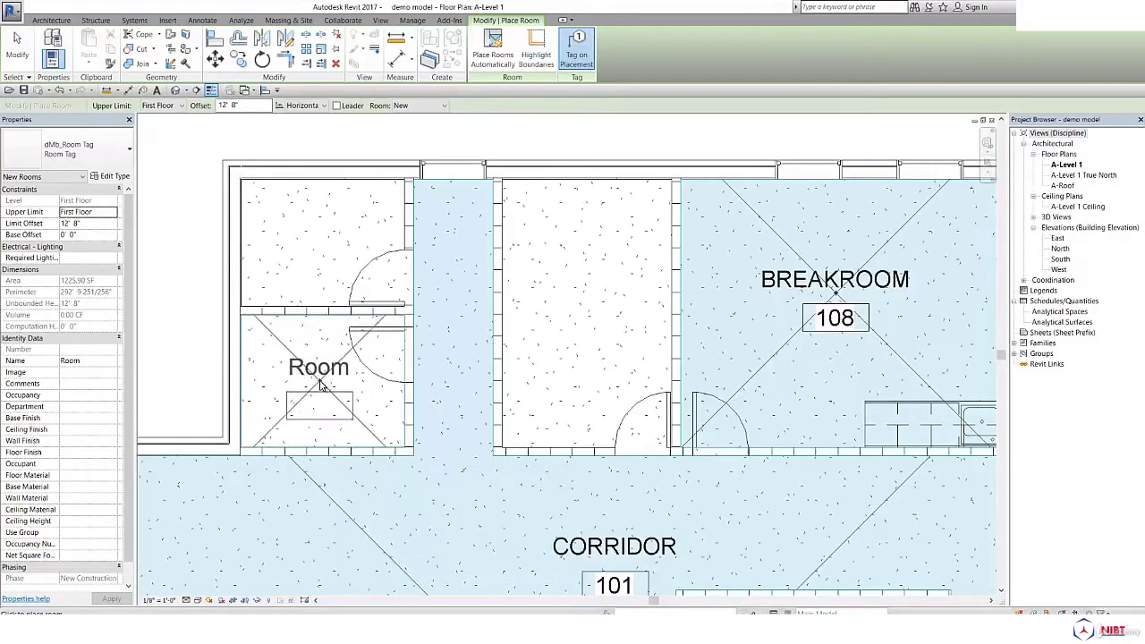
scroll(325, 382, "down", 1)
scroll(327, 382, "up", 1)
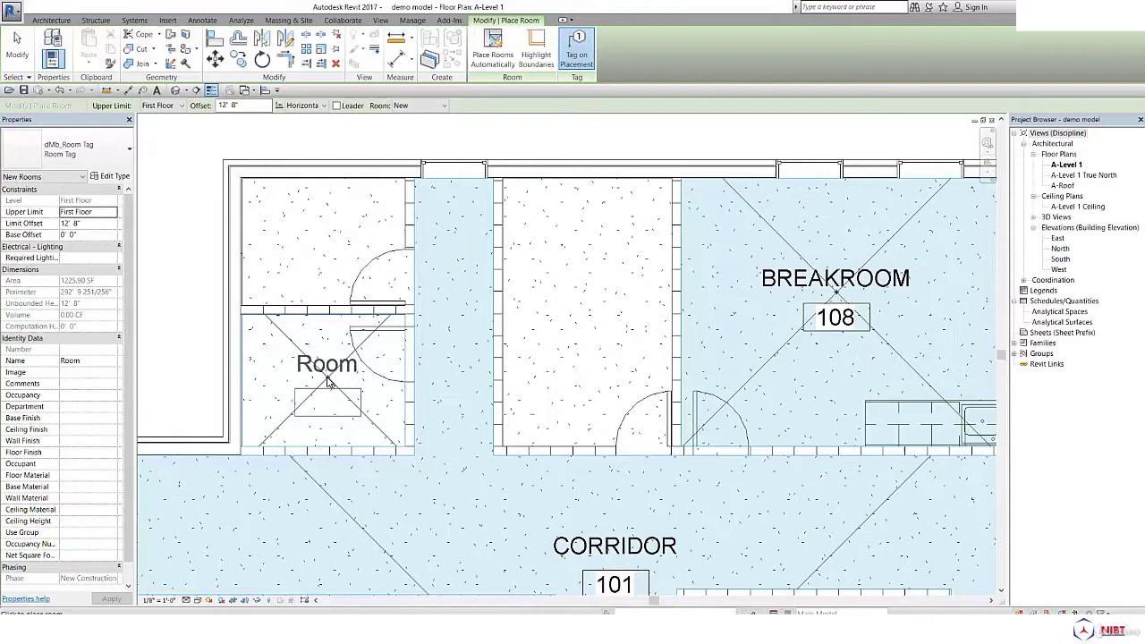
Place tagged Room 116 in the lower small space and Room 117 in the upper one.
left_click(327, 380)
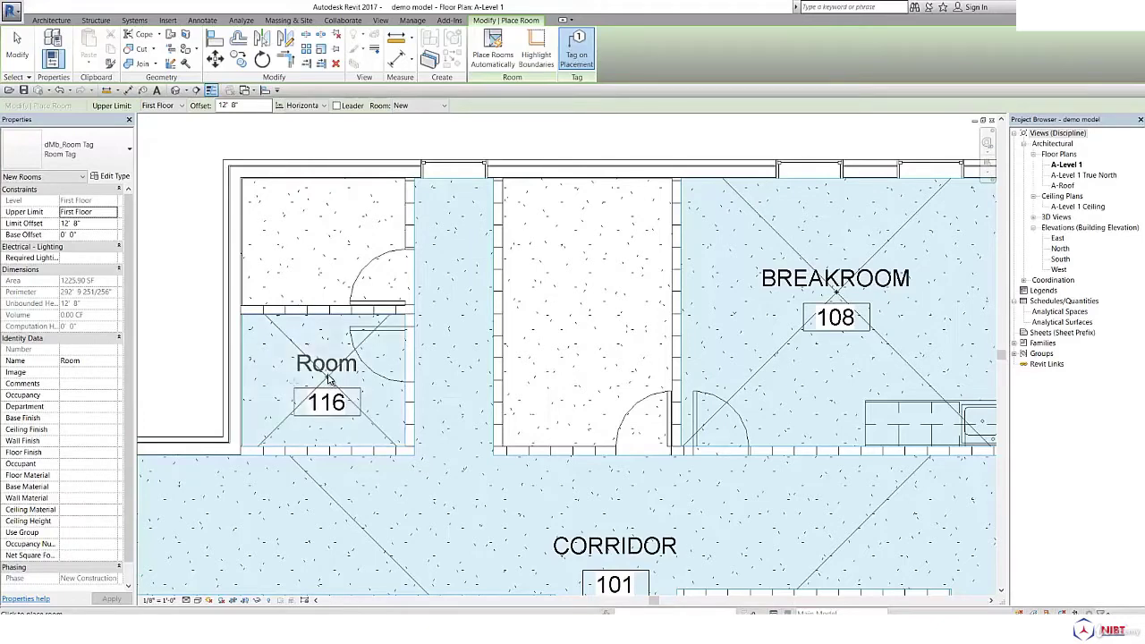
left_click(330, 248)
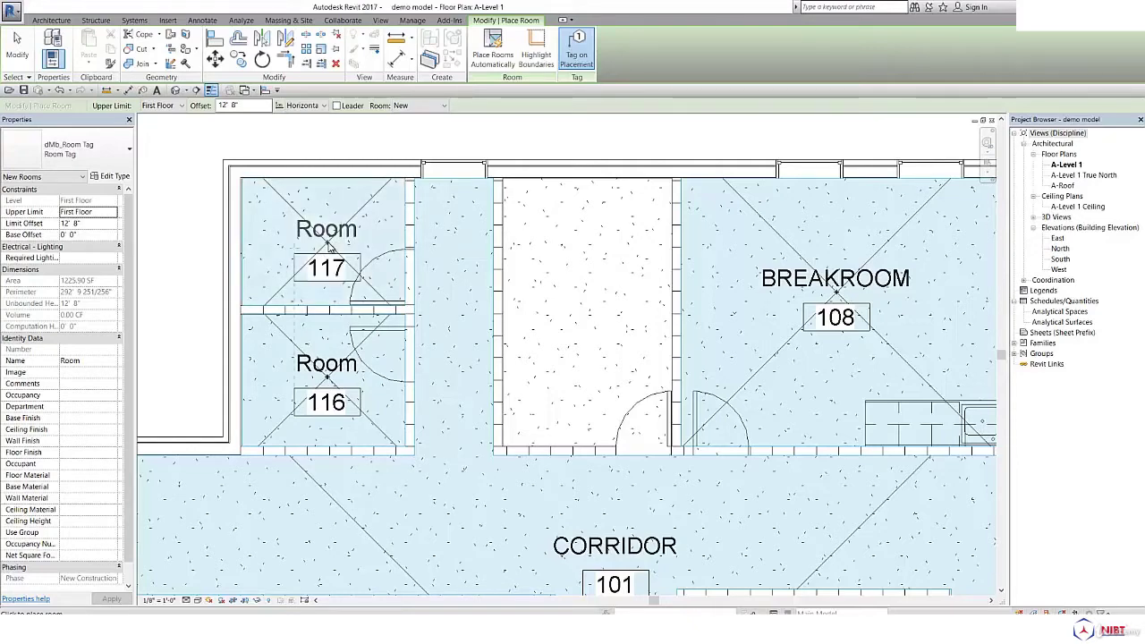
scroll(330, 248, "down", 2)
scroll(330, 251, "up", 1)
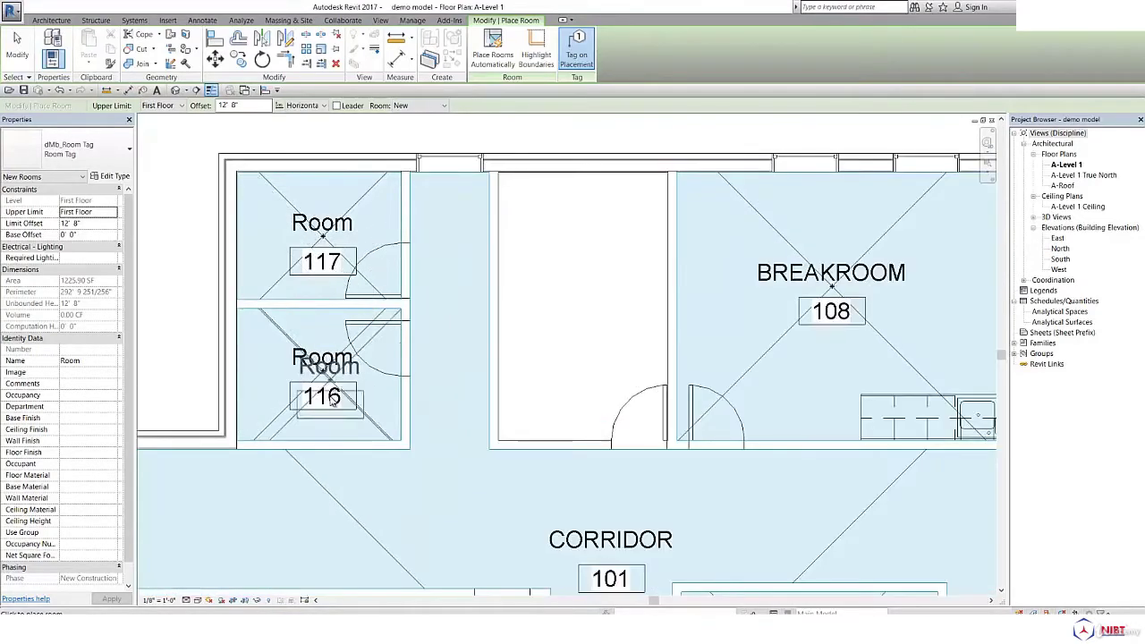
scroll(338, 407, "down", 2)
scroll(338, 404, "up", 1)
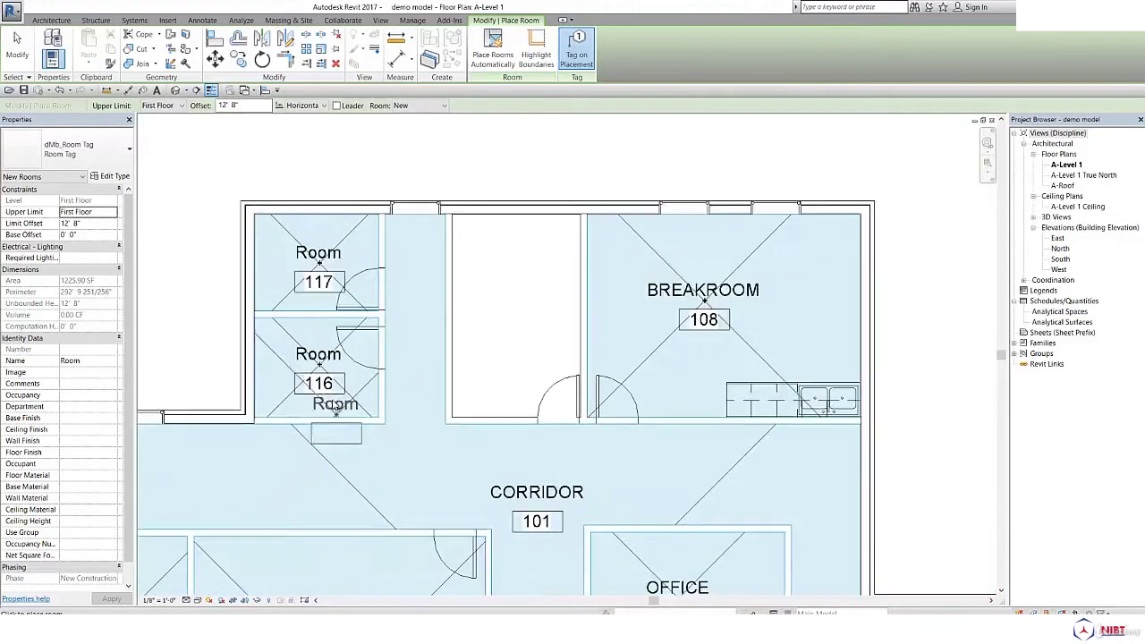
left_click(337, 396)
scroll(344, 392, "down", 1)
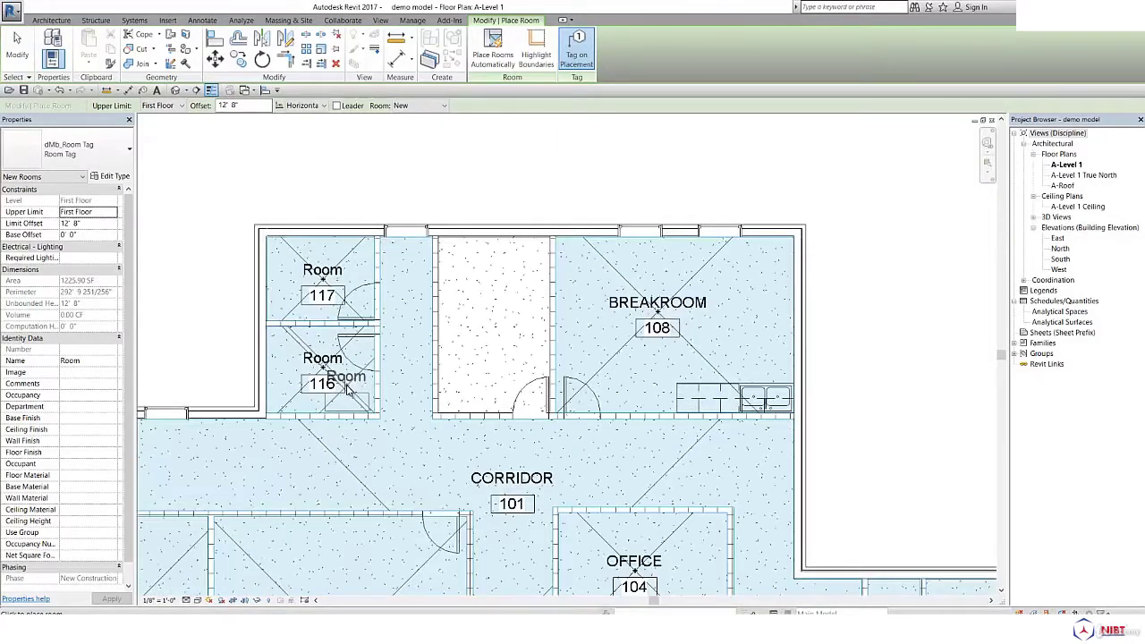
Finish room placement and rename the Room 116 tag to TEL.
key("Escape")
key("Escape")
scroll(340, 391, "up", 4)
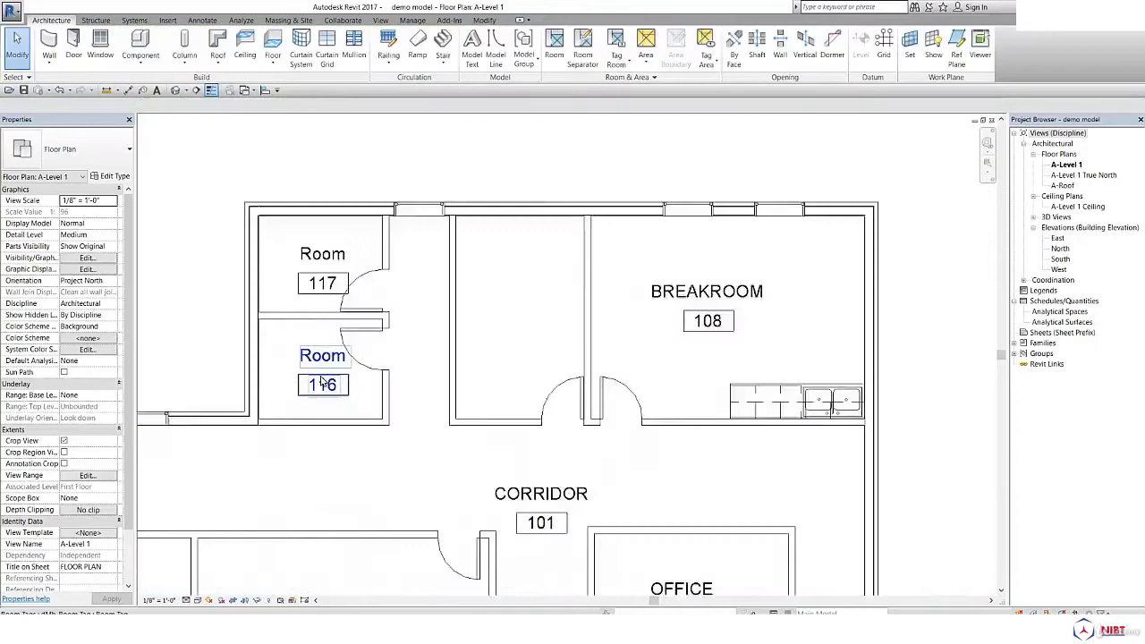
scroll(334, 393, "down", 2)
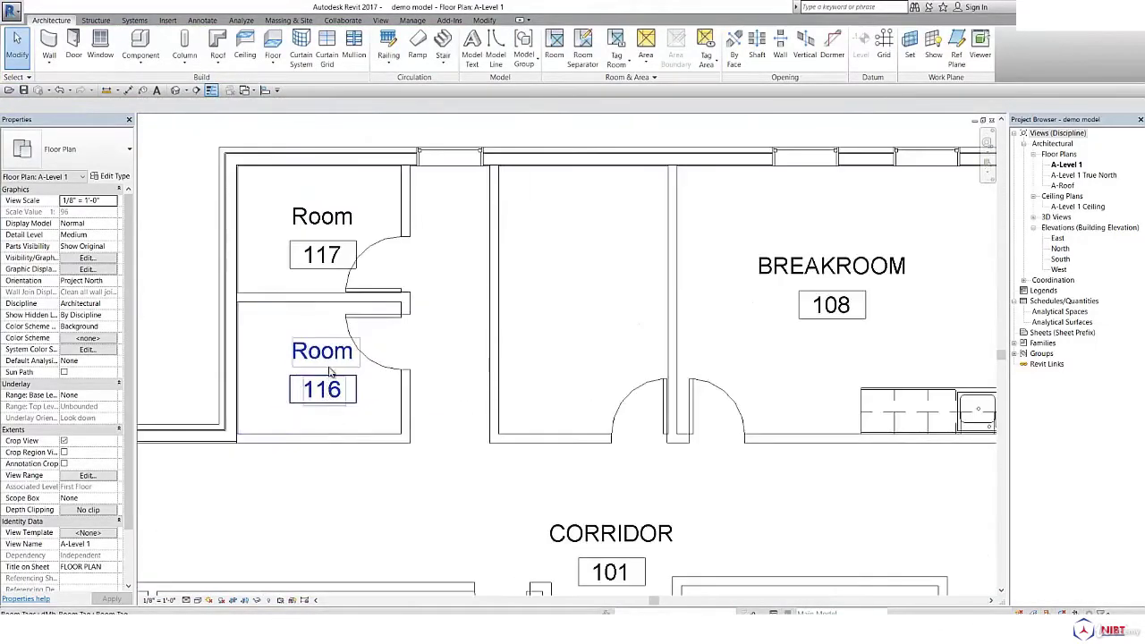
left_click(333, 358)
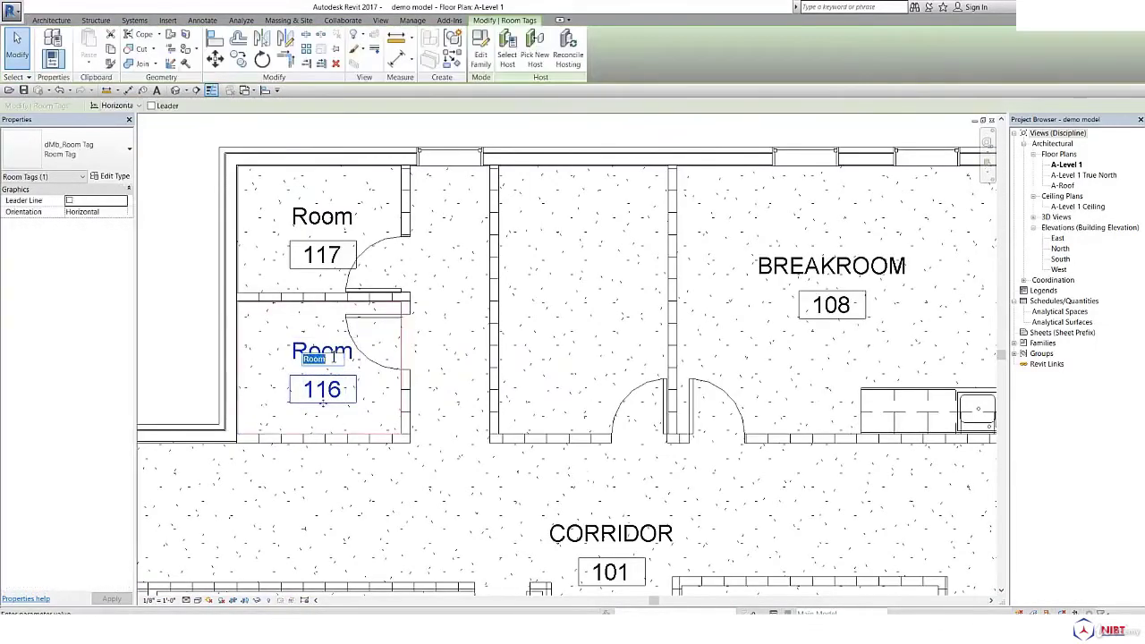
left_click(334, 357)
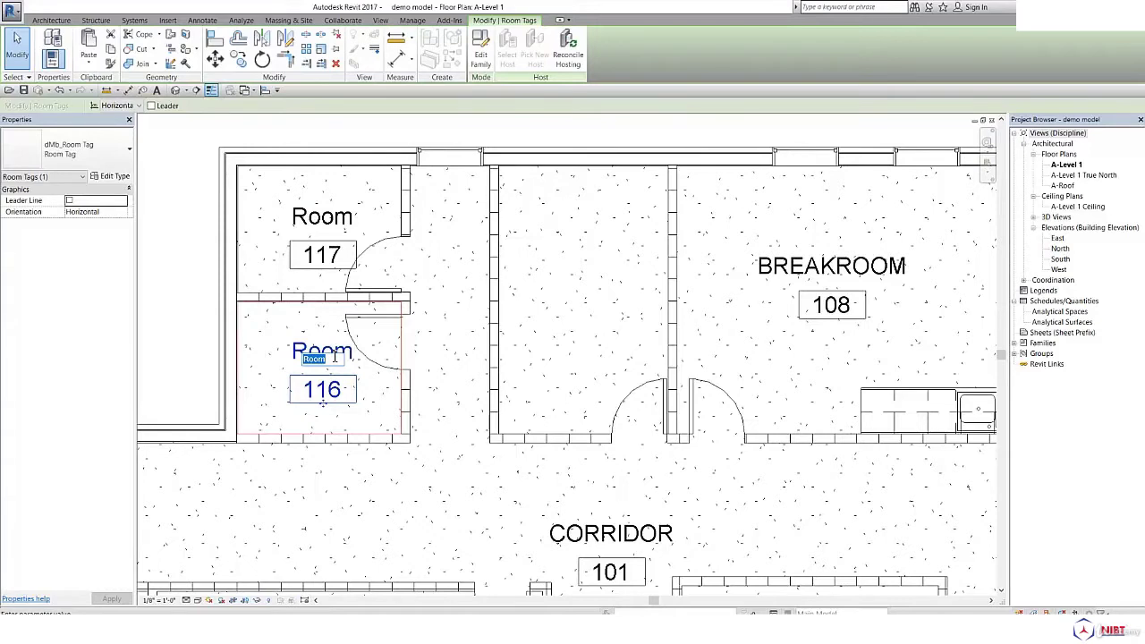
type("TEL")
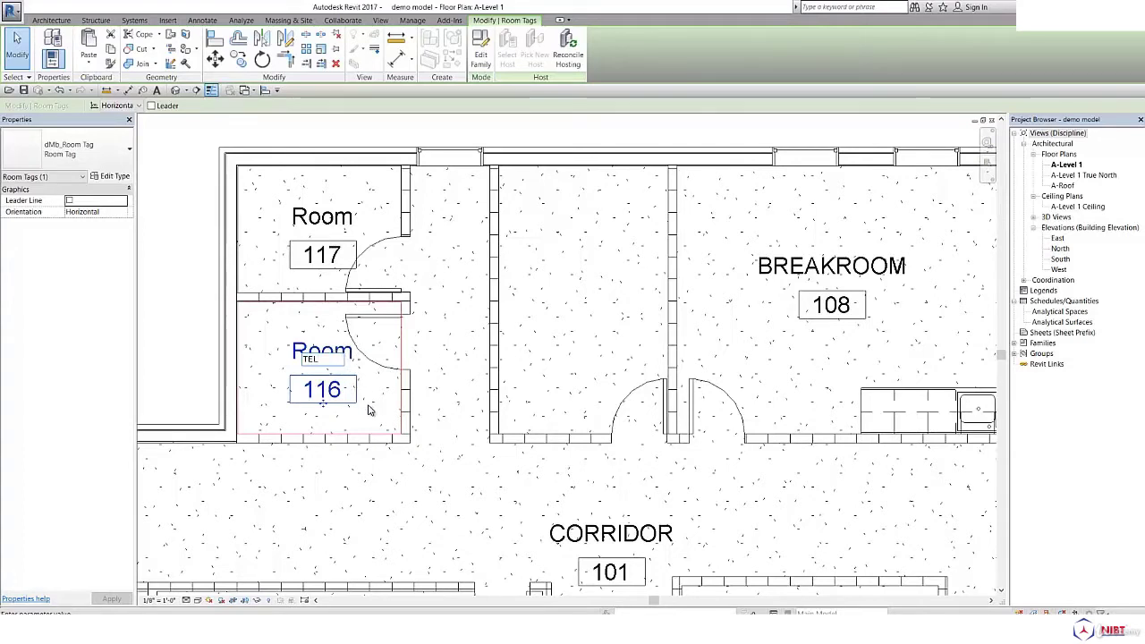
left_click(190, 327)
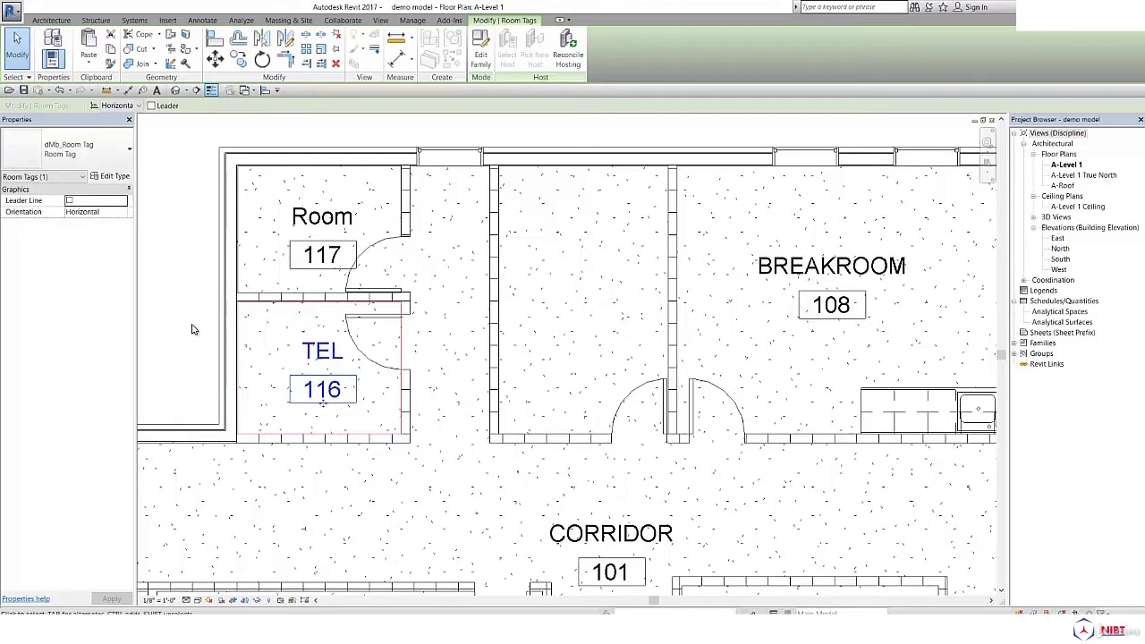
Renumber the TEL room from 116 to 122.
left_click(331, 390)
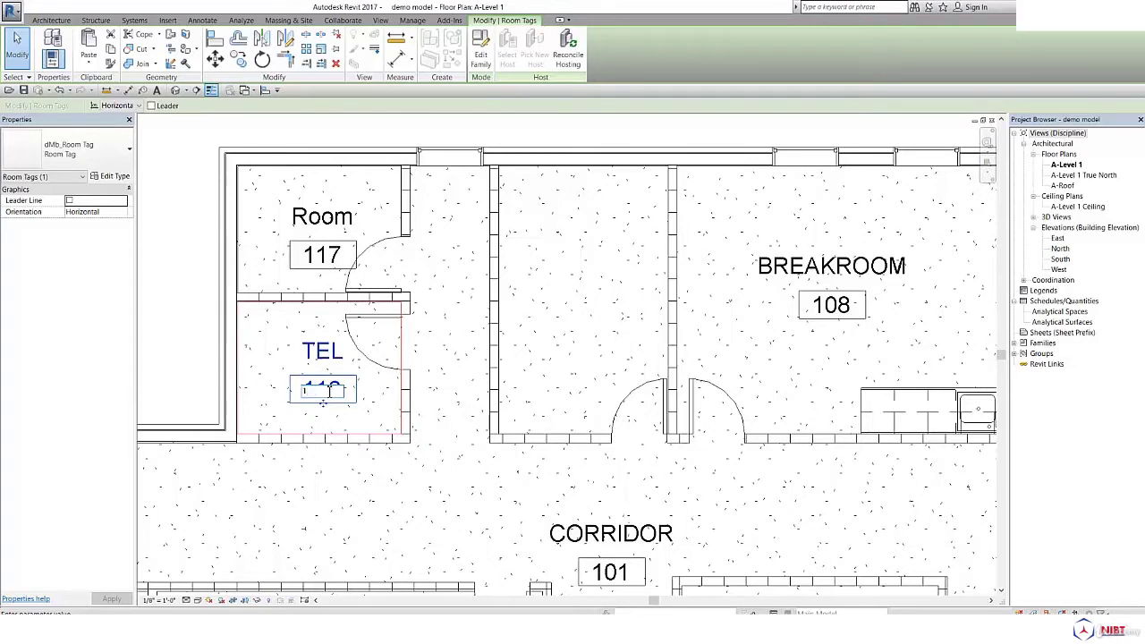
type("122")
key("Return")
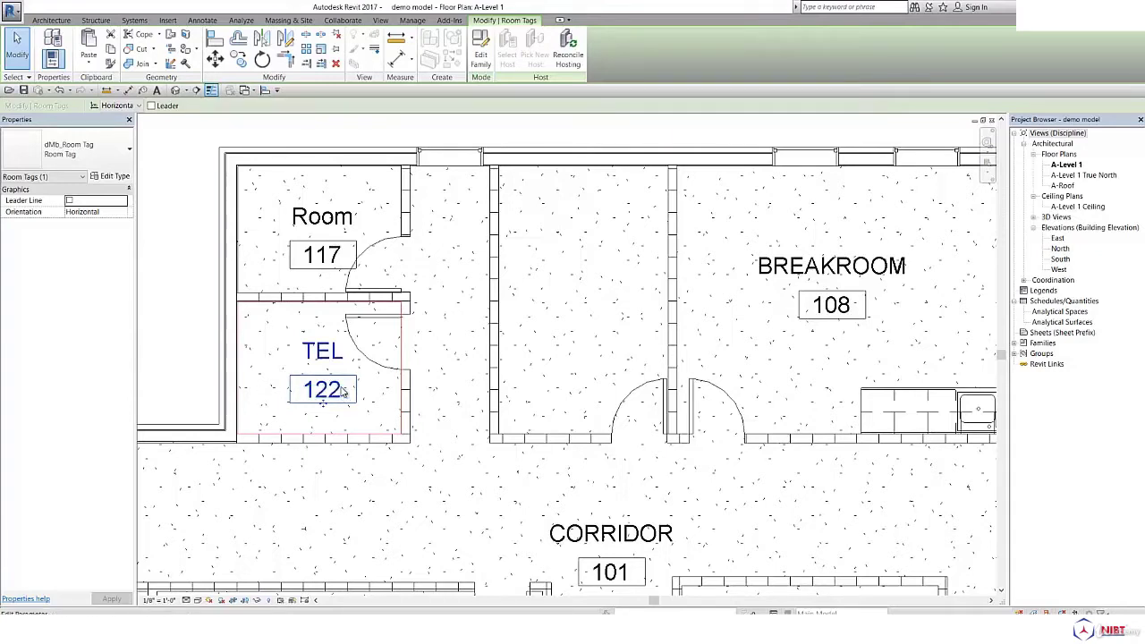
scroll(394, 387, "down", 2)
scroll(331, 261, "up", 1)
scroll(329, 261, "up", 1)
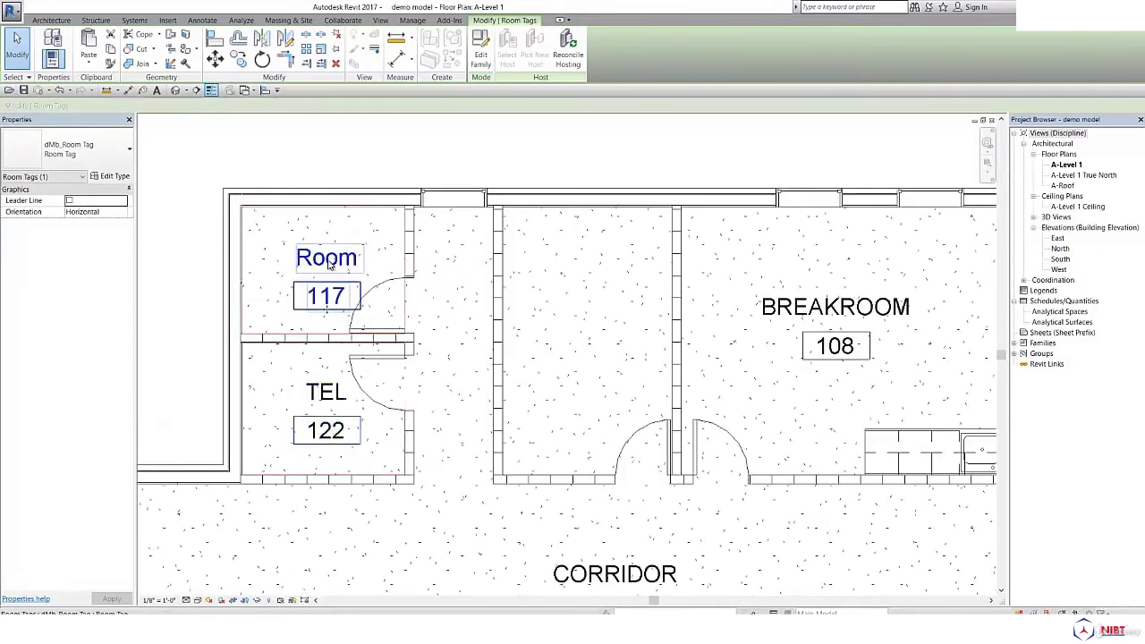
Rename the Room 117 tag to ELE.
left_click(330, 265)
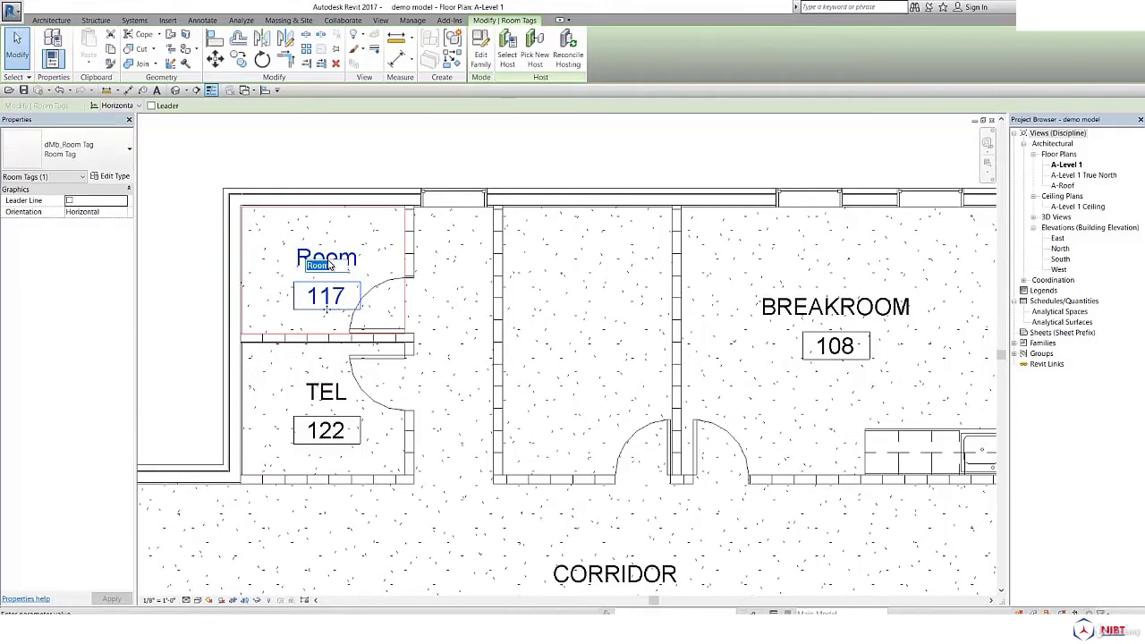
type("ELE")
left_click(438, 287)
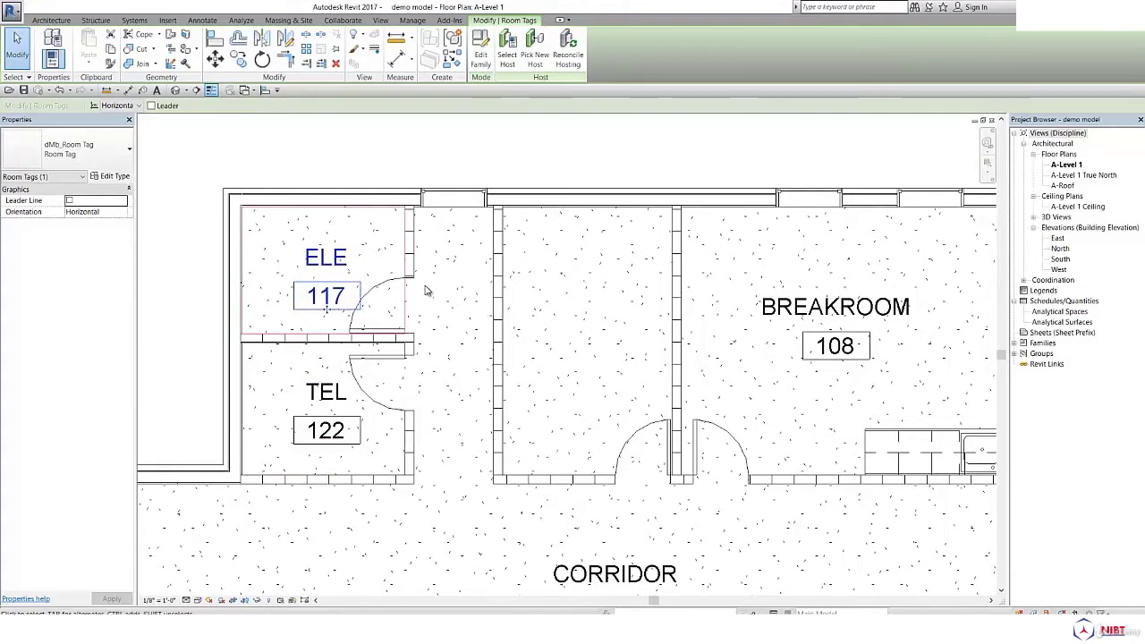
scroll(331, 302, "down", 1)
Renumber the ELE room from 117 to 123.
left_click(329, 297)
left_click_drag(329, 298, 295, 303)
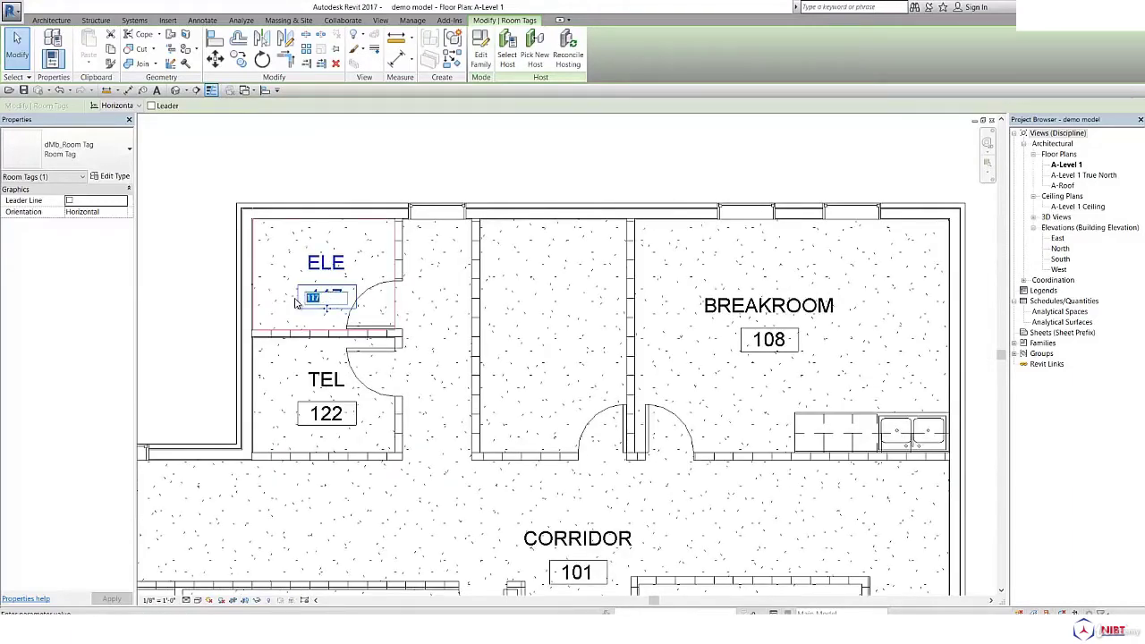
type("123")
left_click(335, 181)
scroll(361, 298, "down", 1)
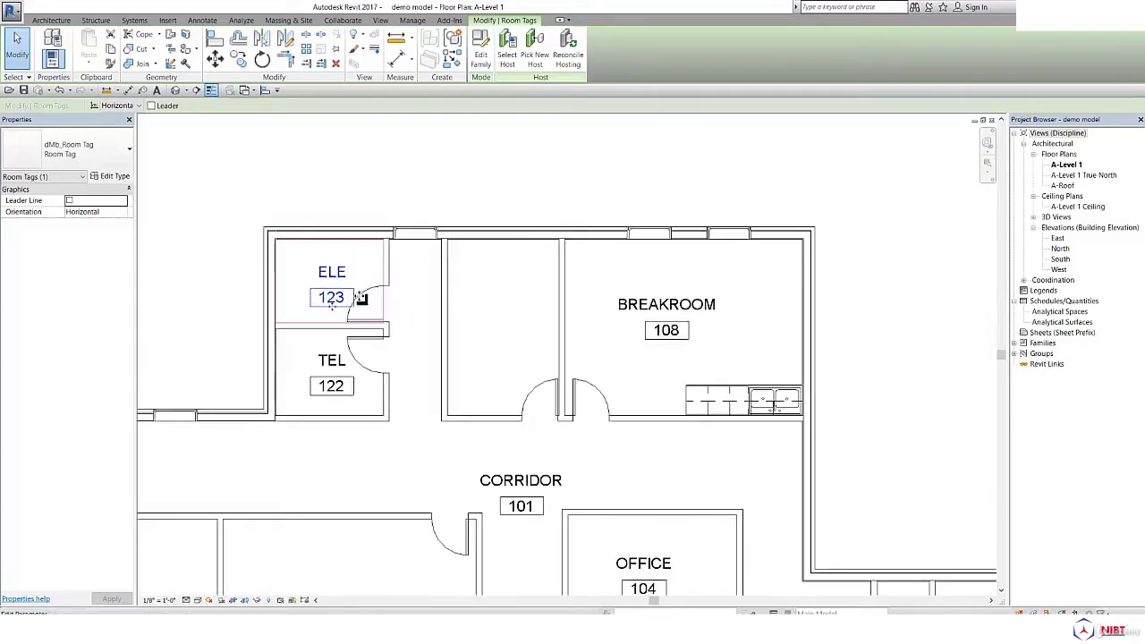
scroll(362, 298, "down", 1)
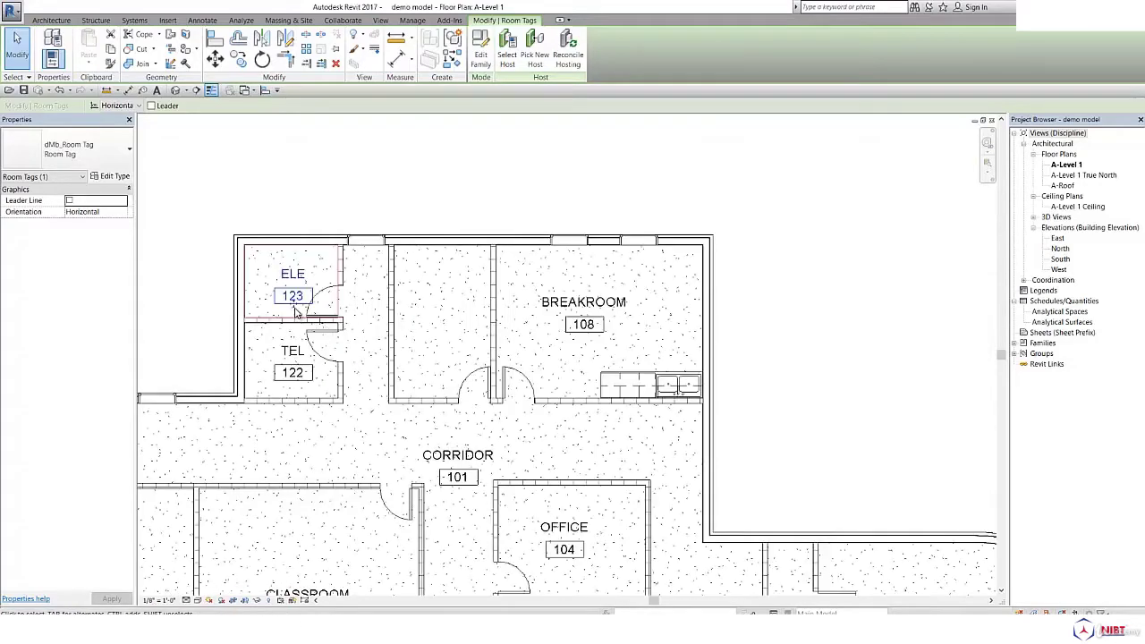
scroll(293, 295, "up", 2)
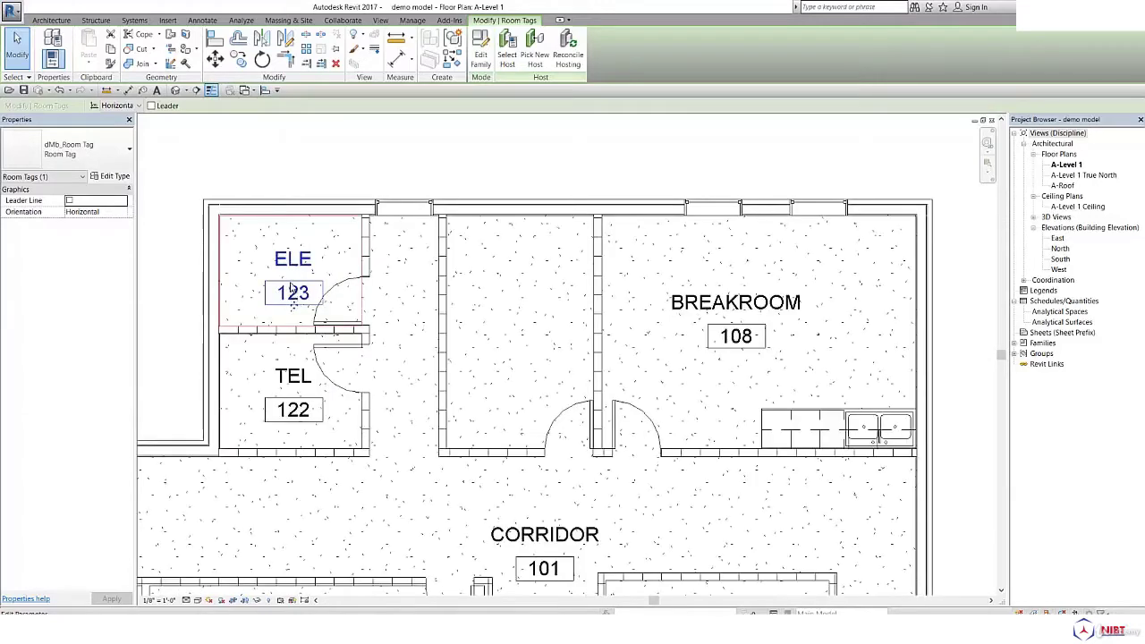
scroll(329, 282, "down", 2)
left_click(327, 197)
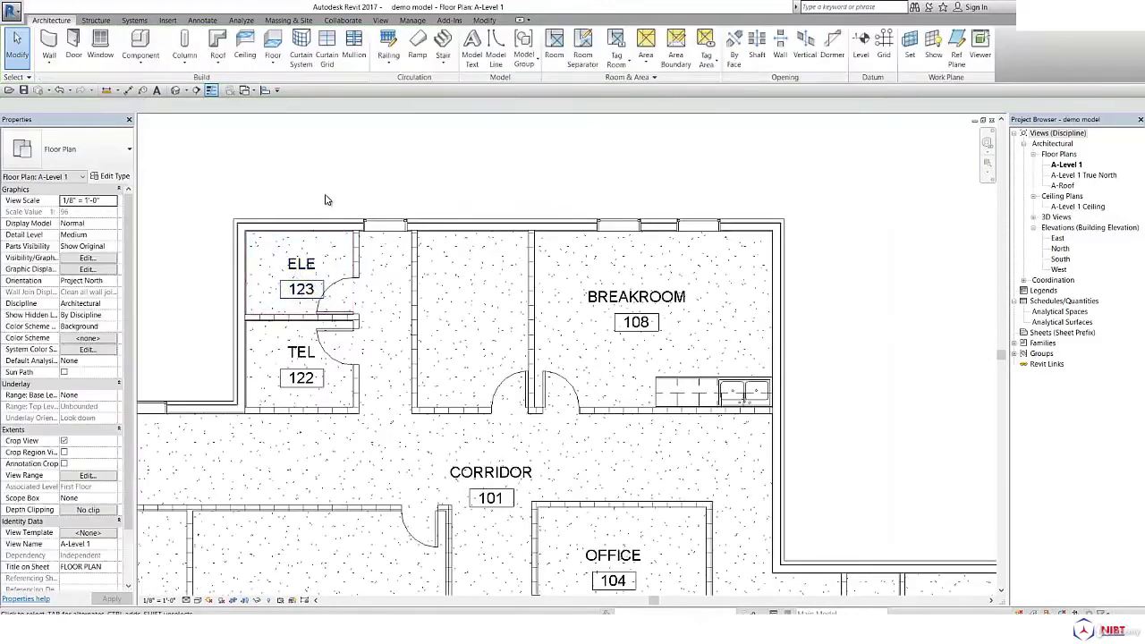
scroll(327, 197, "down", 1)
left_click(314, 260)
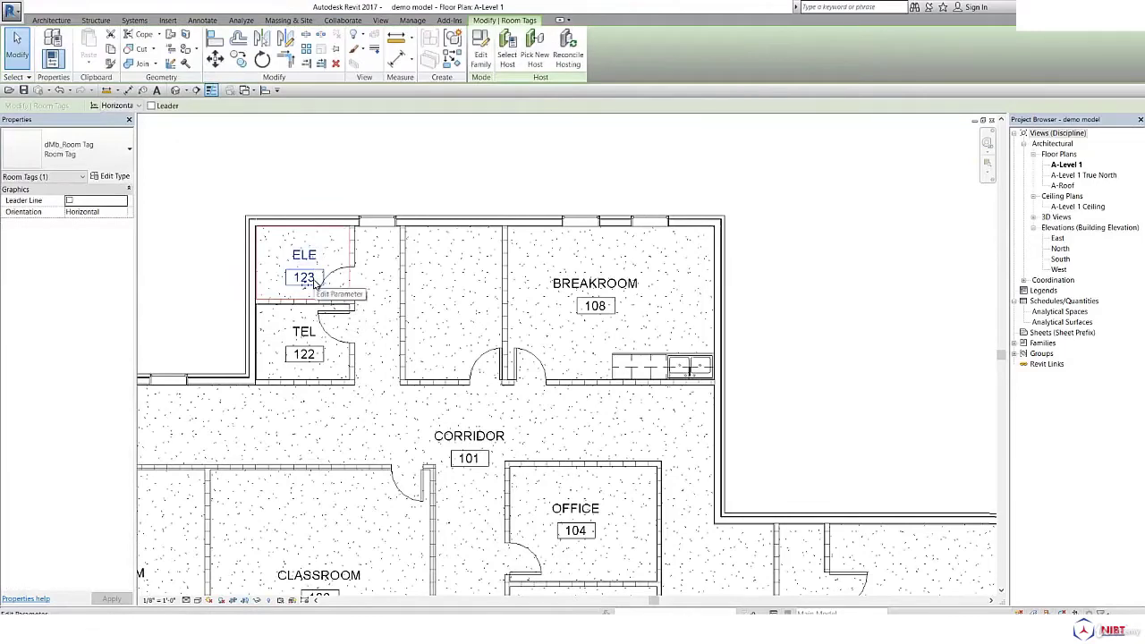
left_click(115, 178)
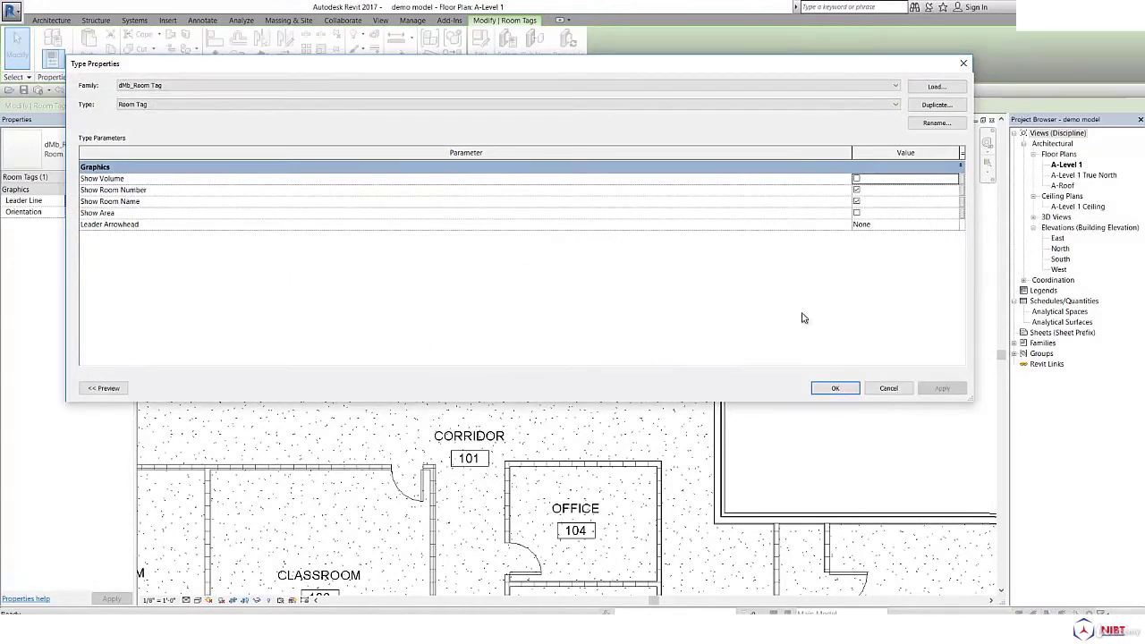
left_click(836, 388)
scroll(377, 296, "down", 2)
left_click(396, 236)
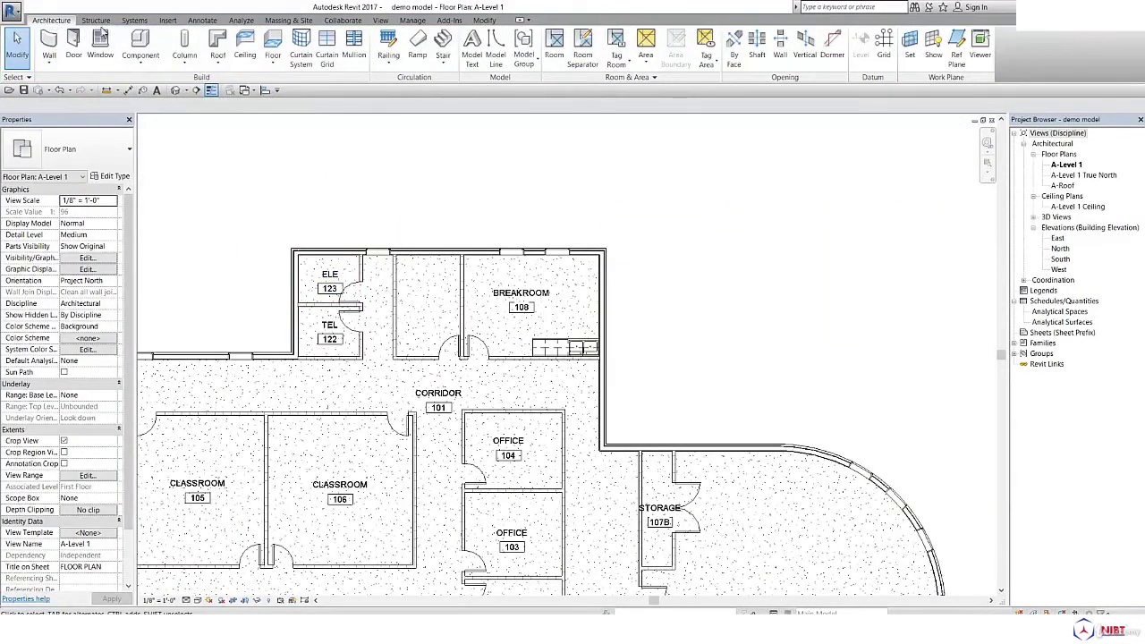
Create Room 124 in the empty space beside Breakroom 108 with Place Rooms Automatically.
left_click(554, 58)
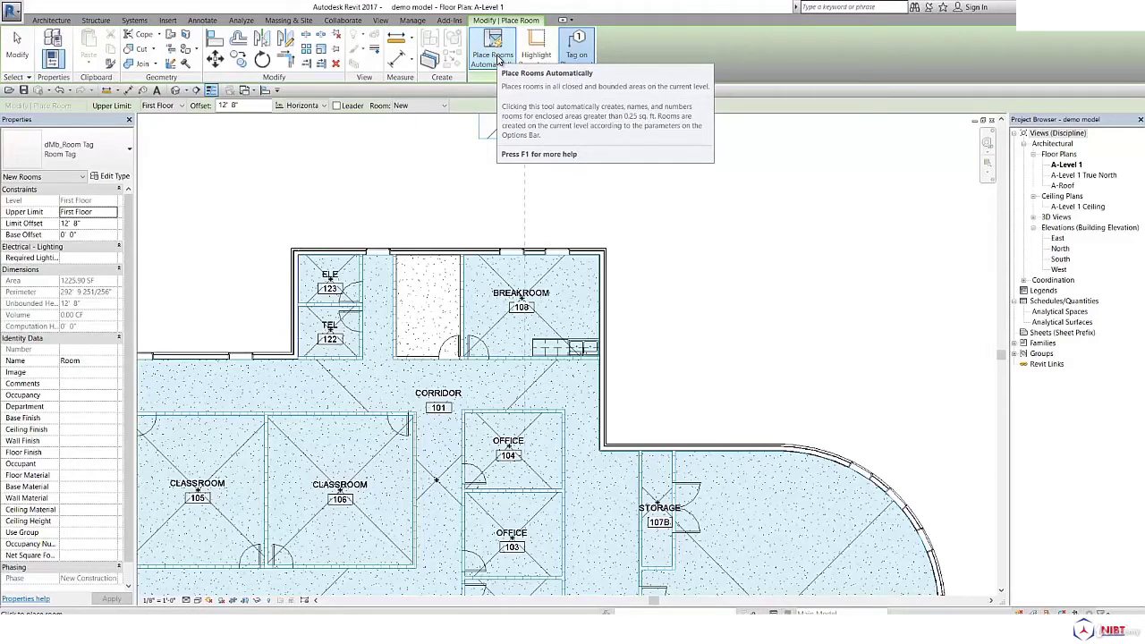
left_click(498, 59)
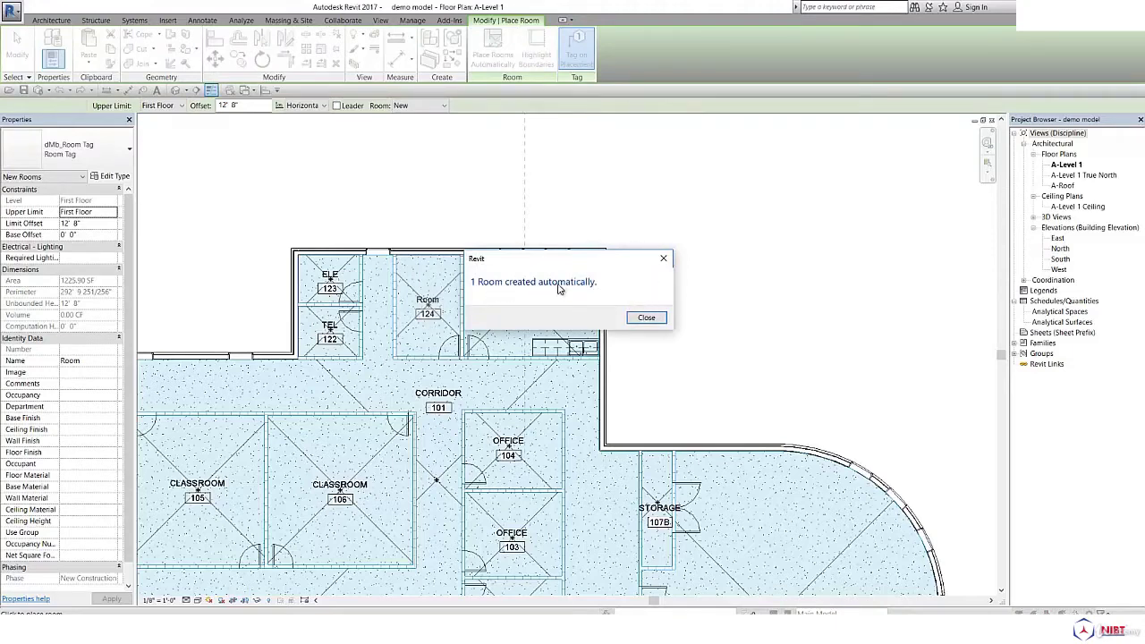
left_click(644, 317)
scroll(438, 311, "down", 1)
key("Escape")
Rename the Room 124 tag to STORAGE.
scroll(433, 312, "up", 3)
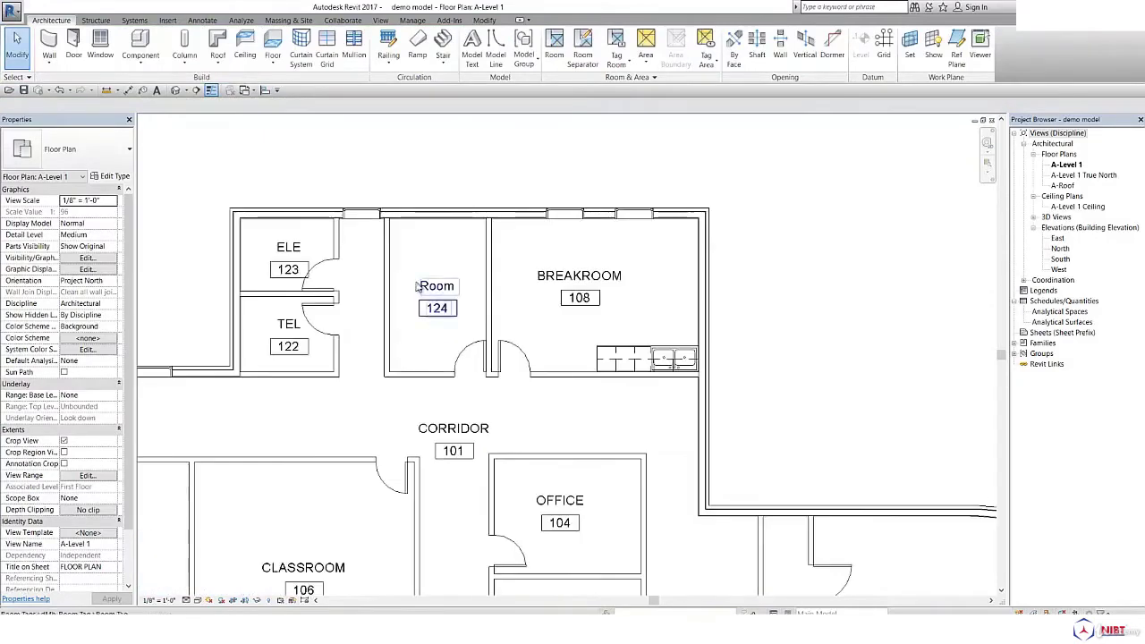
scroll(440, 327, "up", 1)
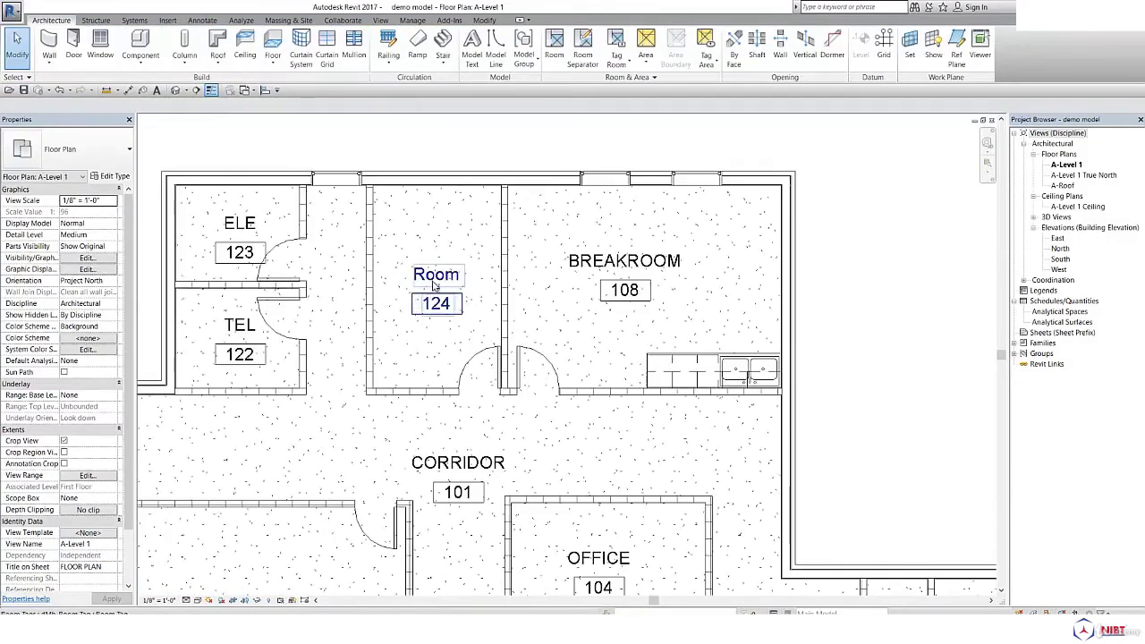
double_click(436, 278)
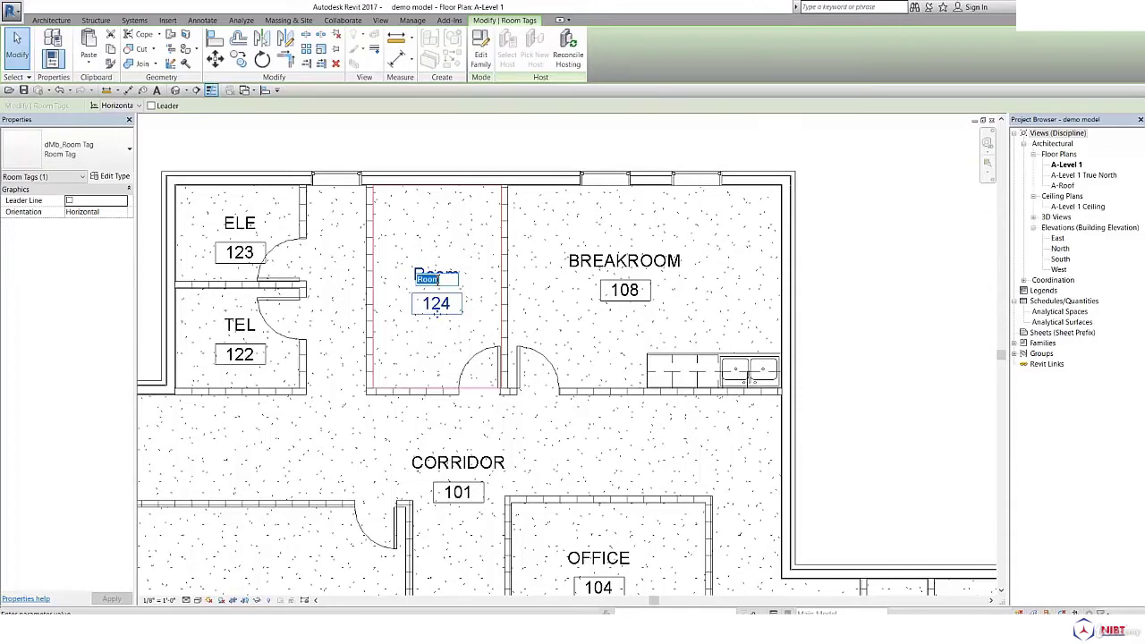
type("sTORAGE")
left_click(411, 150)
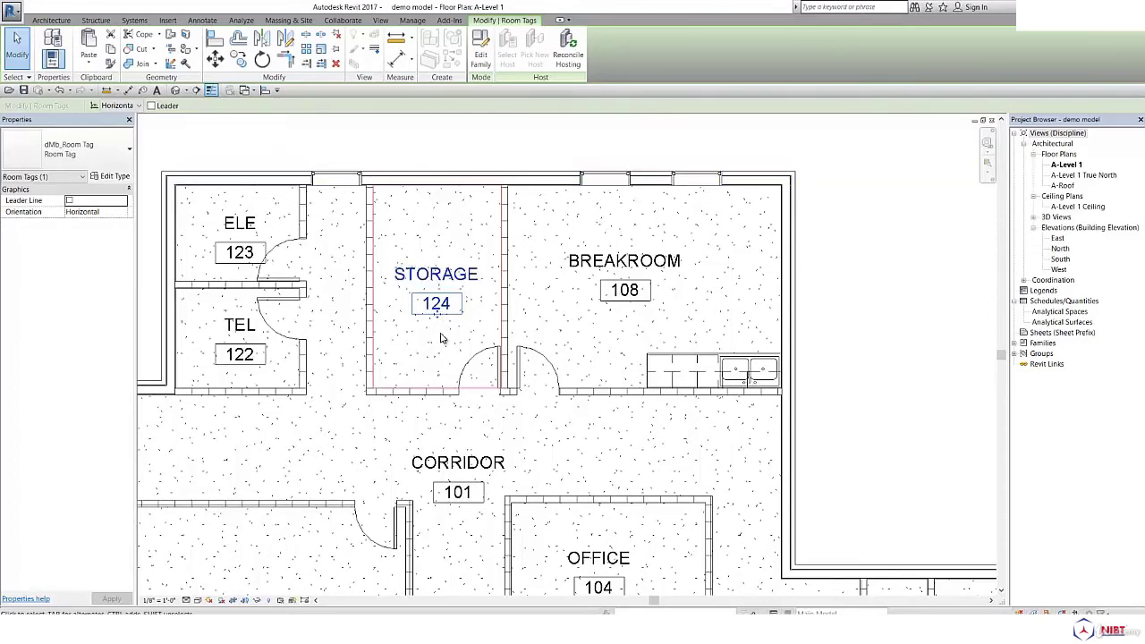
scroll(440, 338, "down", 5)
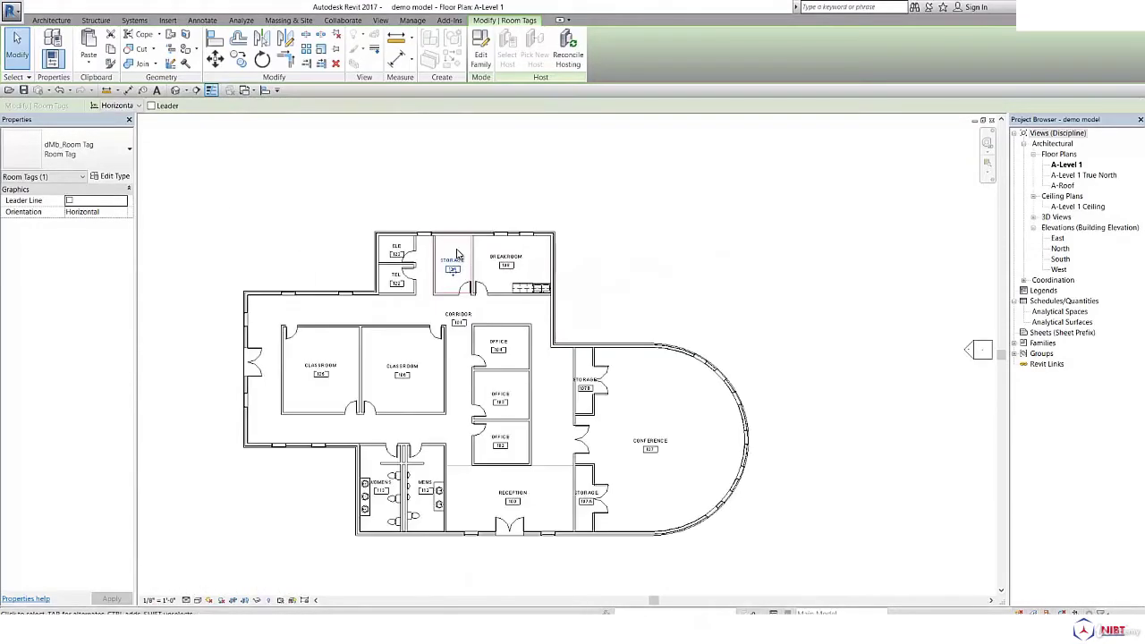